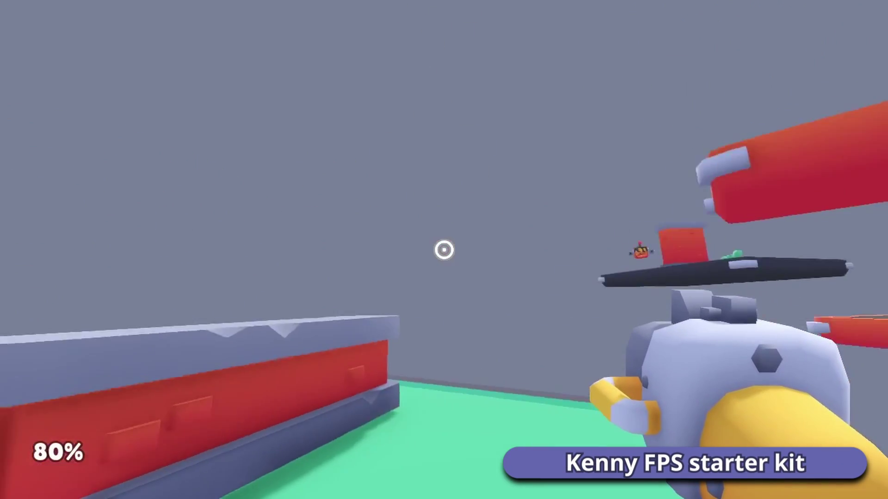
Step: Jump across platforms, shoot the flying enemy, then extend the road end with a rightward curve
{"action": "key", "text": "space"}
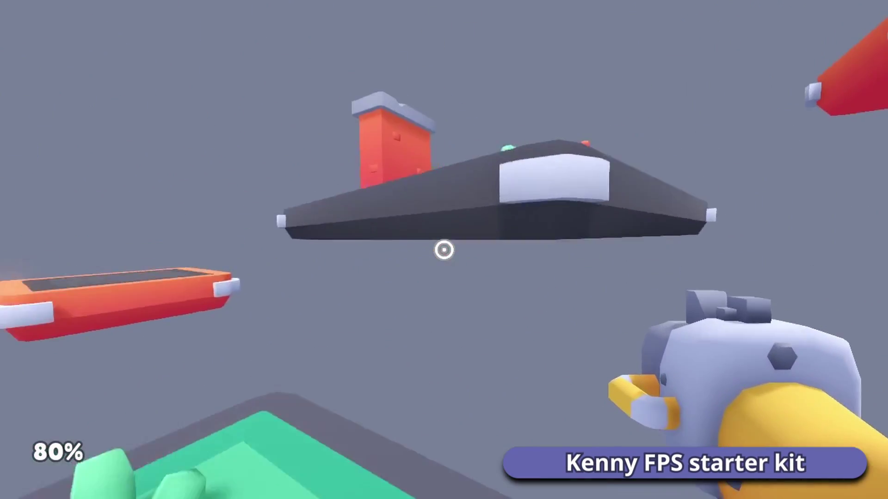
{"action": "left_click", "coordinate": [444, 250]}
{"action": "left_click", "coordinate": [444, 250]}
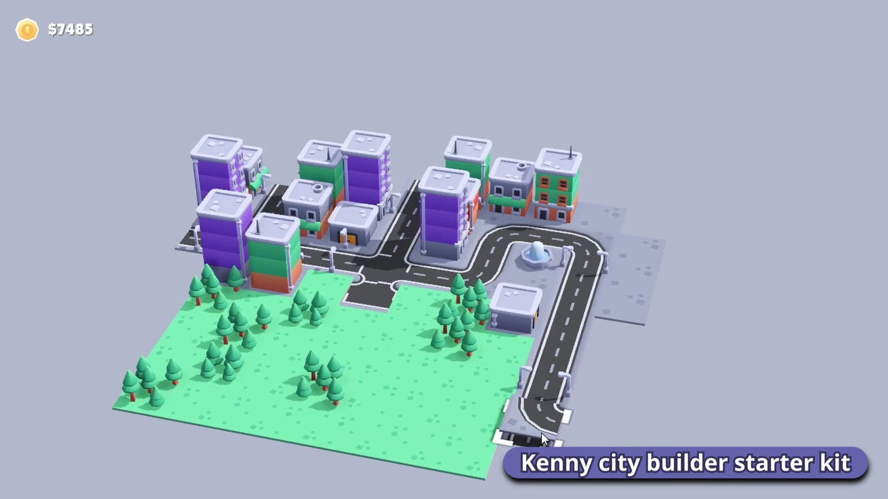
{"action": "left_click", "coordinate": [545, 432]}
{"action": "left_click", "coordinate": [599, 428]}
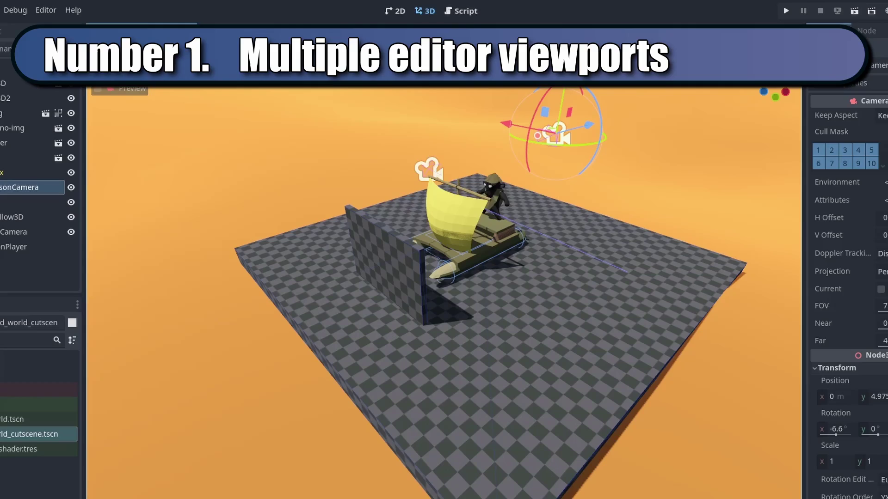
Step: Split the 3D view into 2 viewports and orbit the right view around the boat
{"action": "left_click", "coordinate": [390, 49]}
{"action": "left_click", "coordinate": [419, 93]}
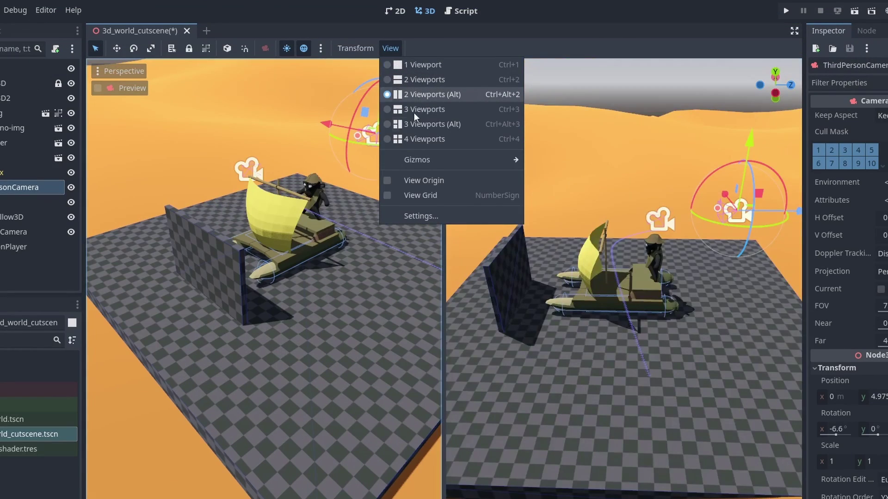
{"action": "left_click", "coordinate": [593, 342]}
{"action": "middle_click_drag", "start_coordinate": [680, 335], "coordinate": [701, 323]}
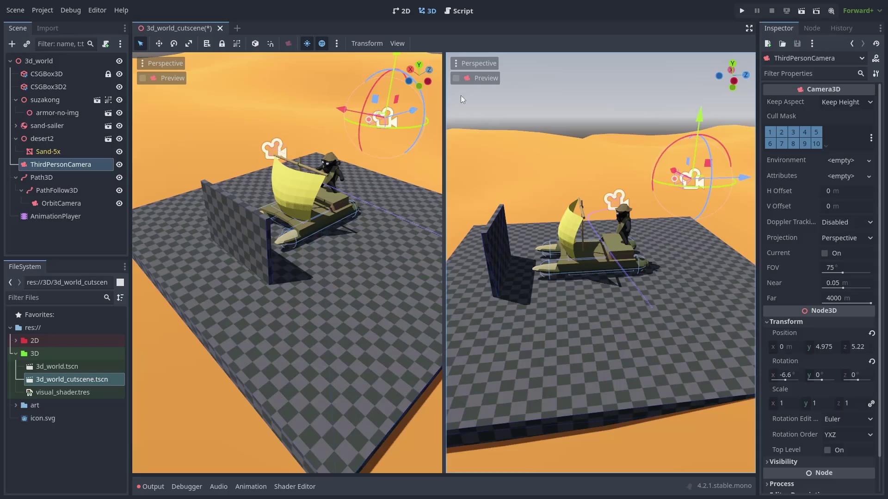
Step: Enable Cinematic Preview in the right viewport's Perspective menu
{"action": "left_click", "coordinate": [475, 79]}
{"action": "left_click", "coordinate": [475, 79]}
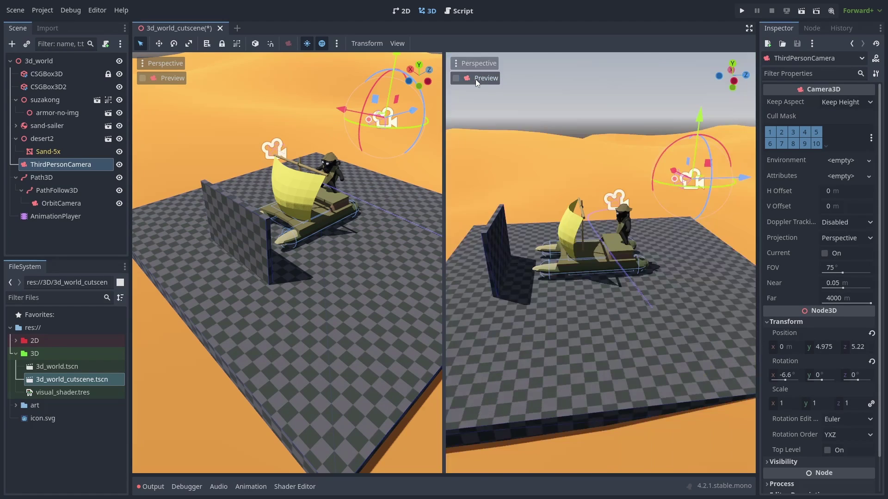
{"action": "left_click", "coordinate": [483, 64]}
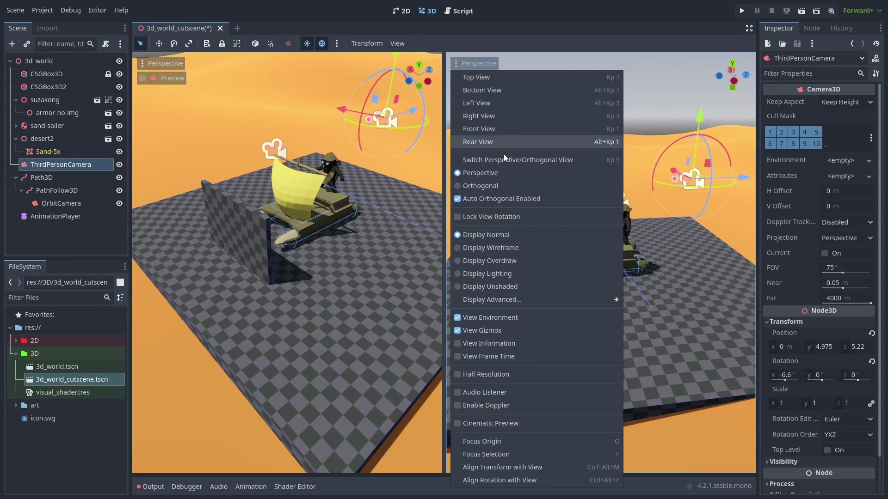
{"action": "left_click", "coordinate": [516, 422]}
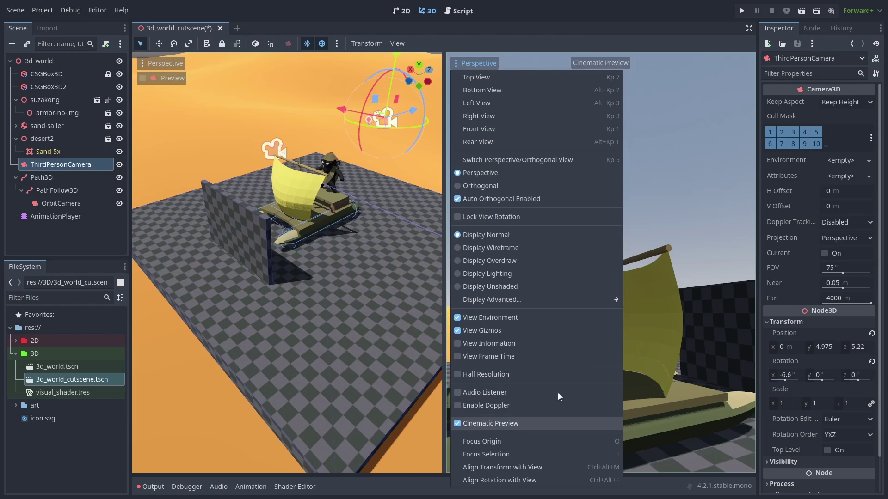
{"action": "left_click", "coordinate": [697, 169]}
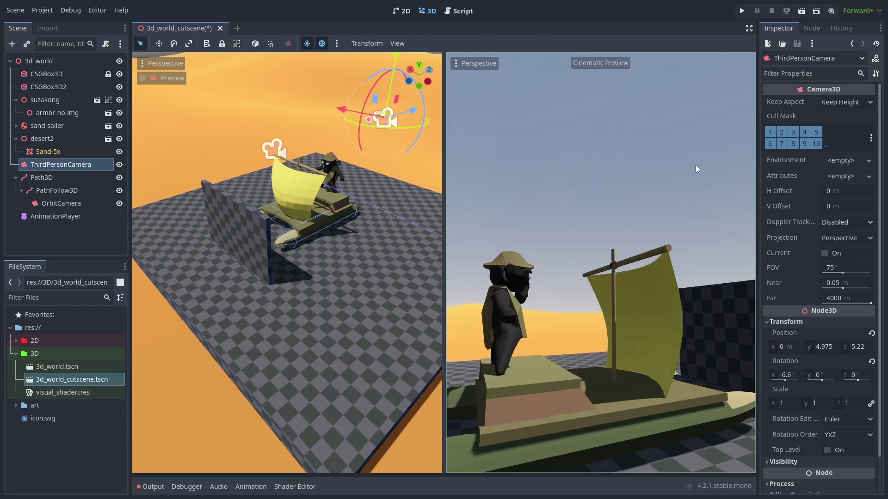
Step: Select the AnimationPlayer and play the 'cutscene' animation
{"action": "left_click", "coordinate": [69, 203]}
{"action": "left_click", "coordinate": [70, 164]}
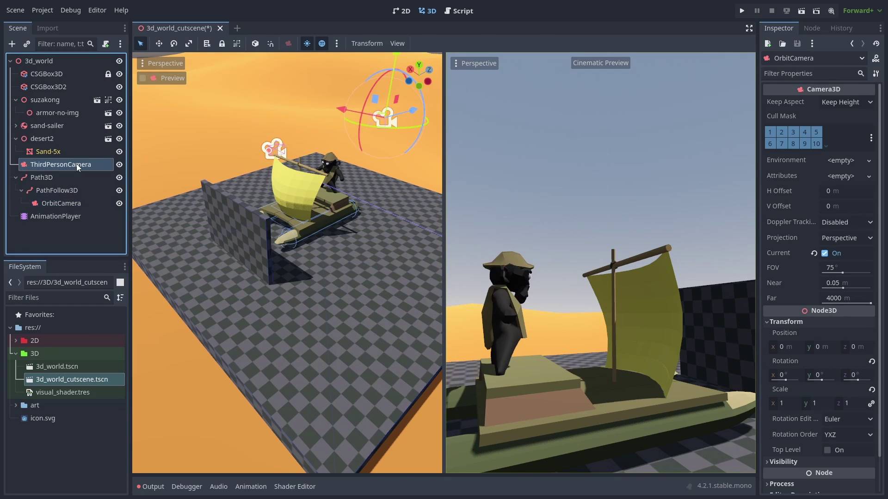
{"action": "left_click", "coordinate": [70, 216]}
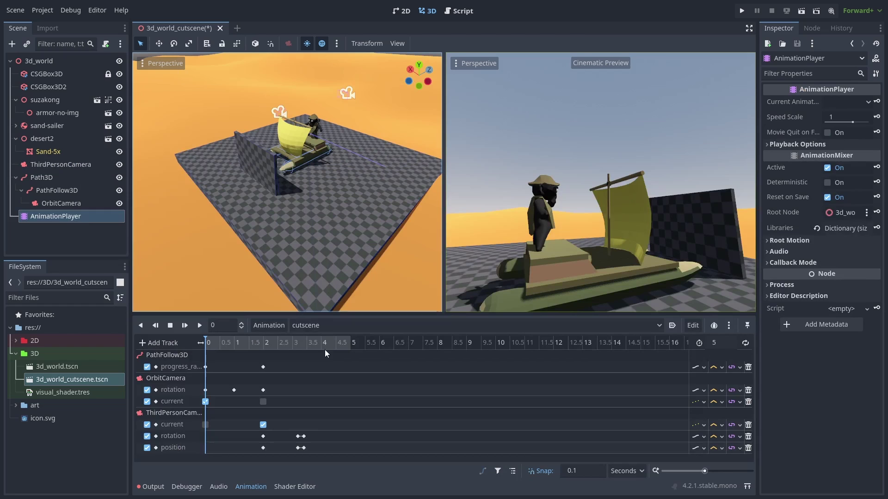
{"action": "left_click", "coordinate": [197, 327]}
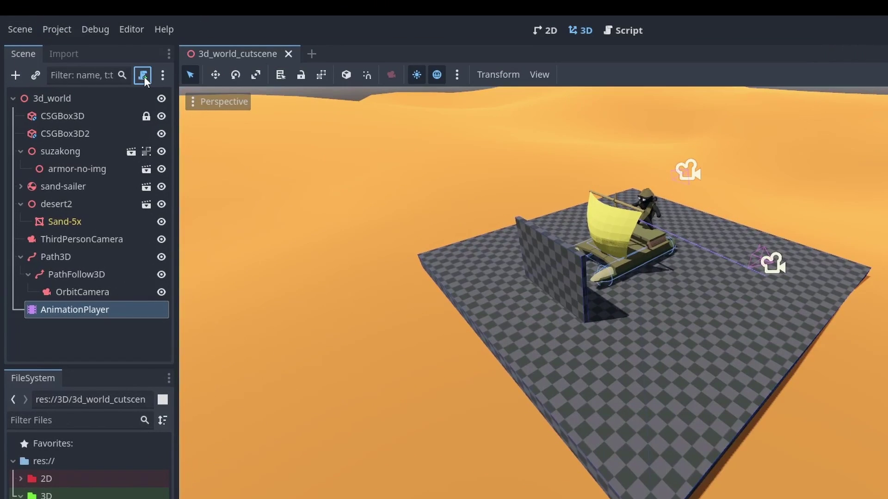
Step: Attach a built-in script to AnimationPlayer whose _ready calls play("cutscene"), then run the game
{"action": "left_click", "coordinate": [143, 75]}
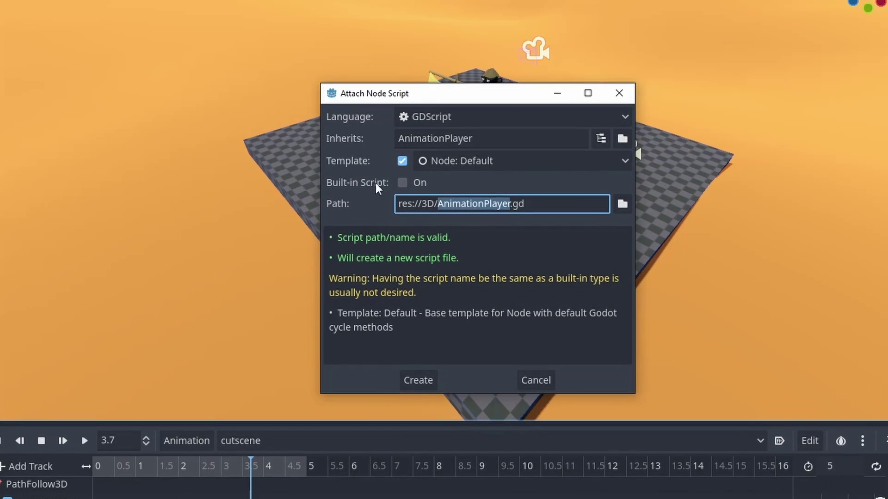
{"action": "left_click", "coordinate": [402, 184]}
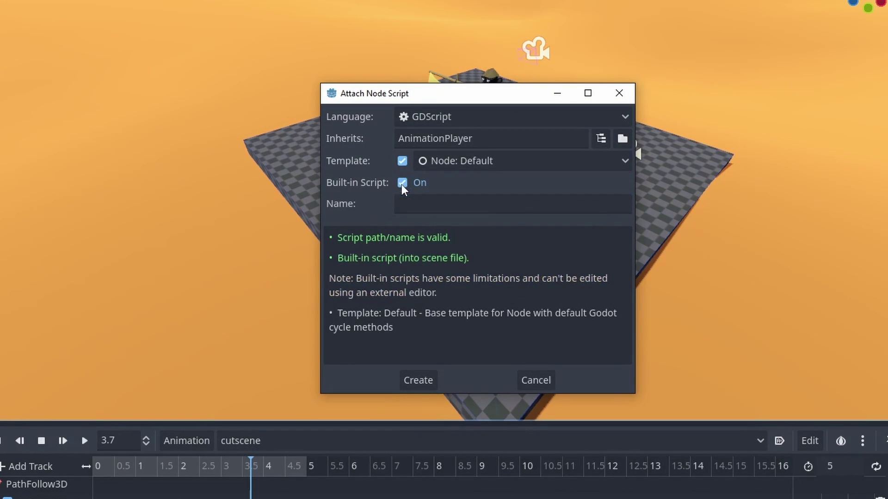
{"action": "left_click", "coordinate": [432, 382]}
{"action": "left_click_drag", "start_coordinate": [414, 118], "coordinate": [291, 118]}
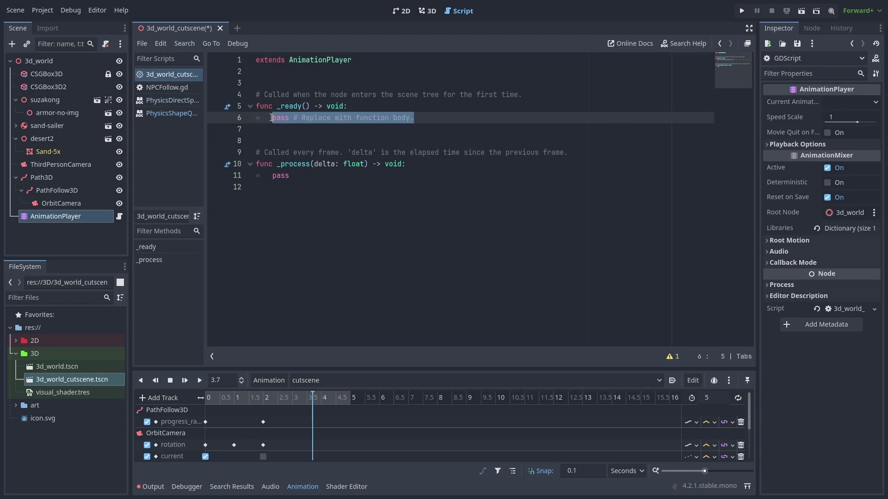
{"action": "type", "text": "play(\"cutscene\""}
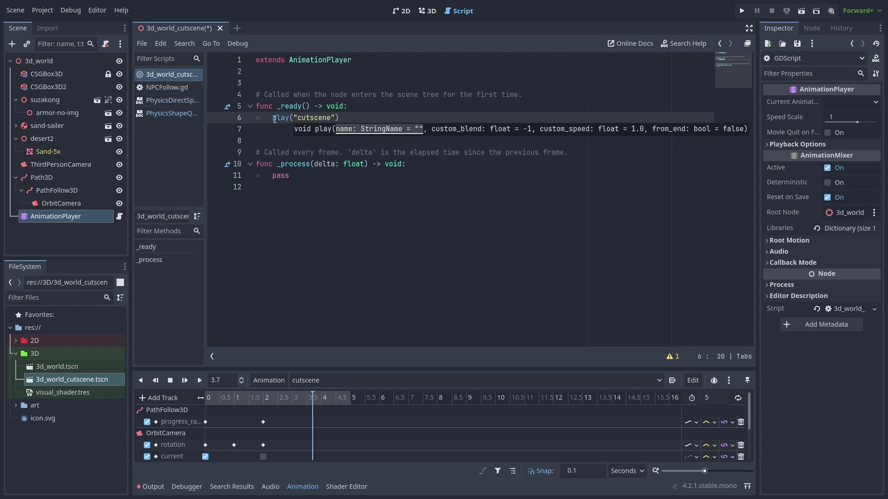
{"action": "key", "text": "F6"}
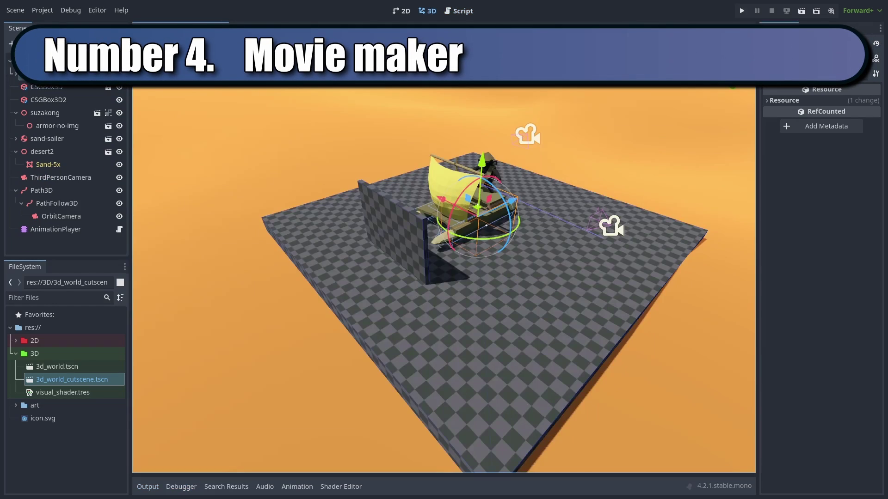
Step: Enable Movie Writer in Project Settings, toggle Movie Maker mode, and run the project to record
{"action": "left_click", "coordinate": [51, 13]}
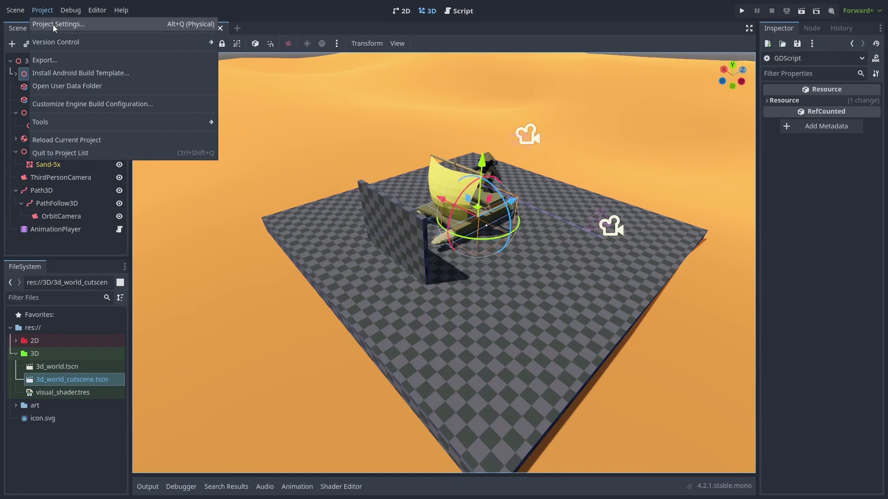
{"action": "left_click", "coordinate": [53, 24]}
{"action": "left_click", "coordinate": [250, 354]}
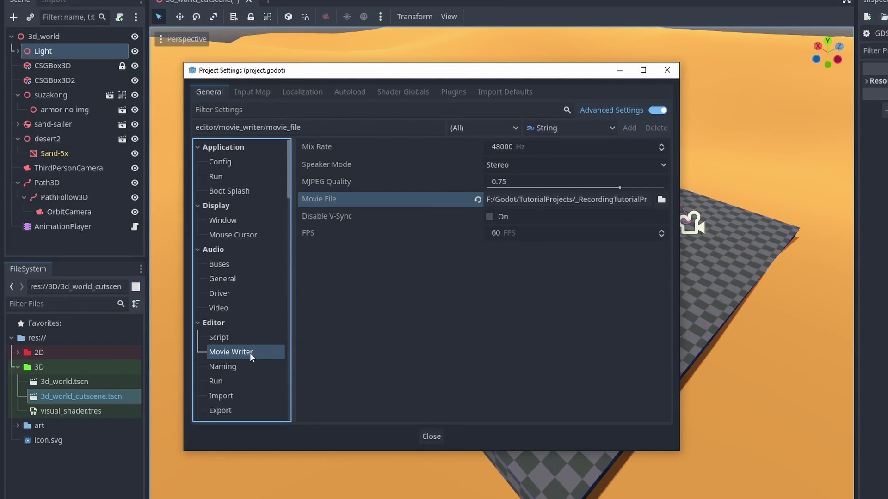
{"action": "left_click", "coordinate": [437, 436]}
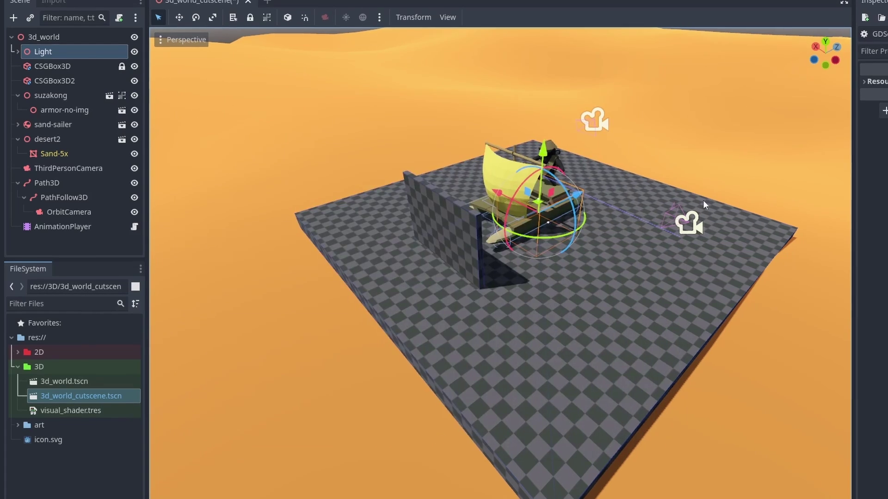
{"action": "left_click", "coordinate": [832, 11]}
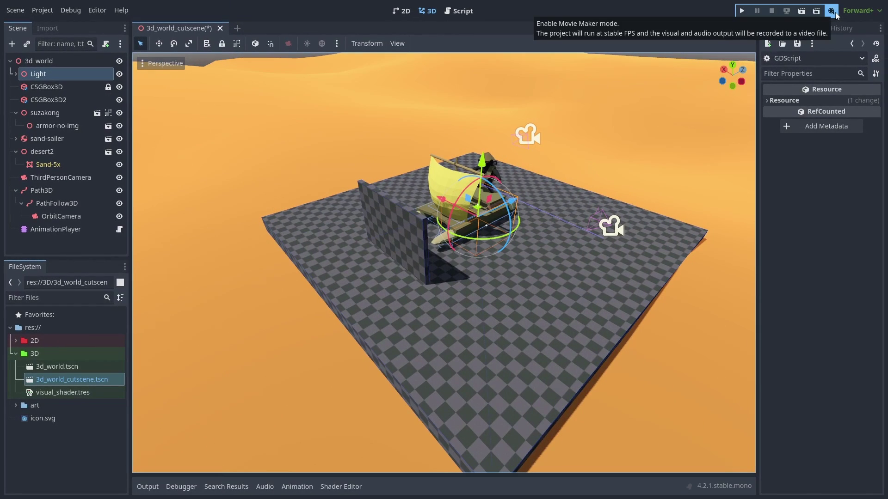
{"action": "left_click", "coordinate": [746, 10]}
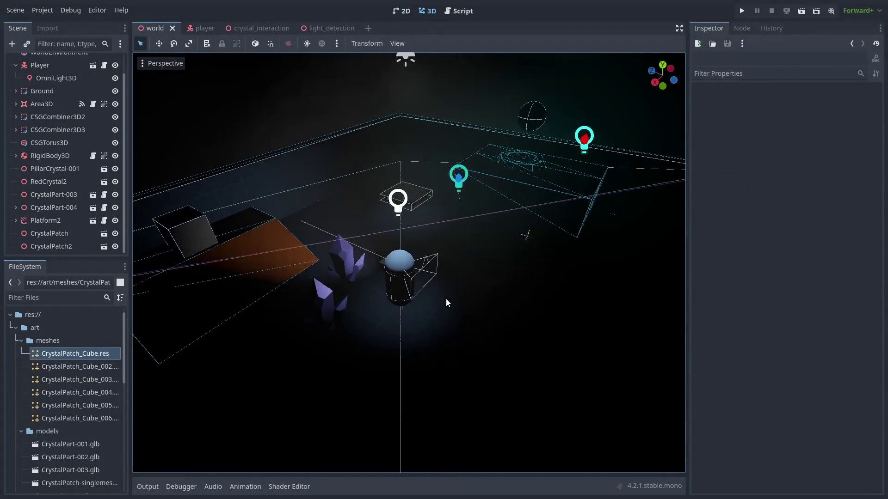
Step: Turn on the sky environment and sun previews, then move the purple crystal patch beside the capsule
{"action": "middle_click_drag", "start_coordinate": [447, 303], "coordinate": [462, 303]}
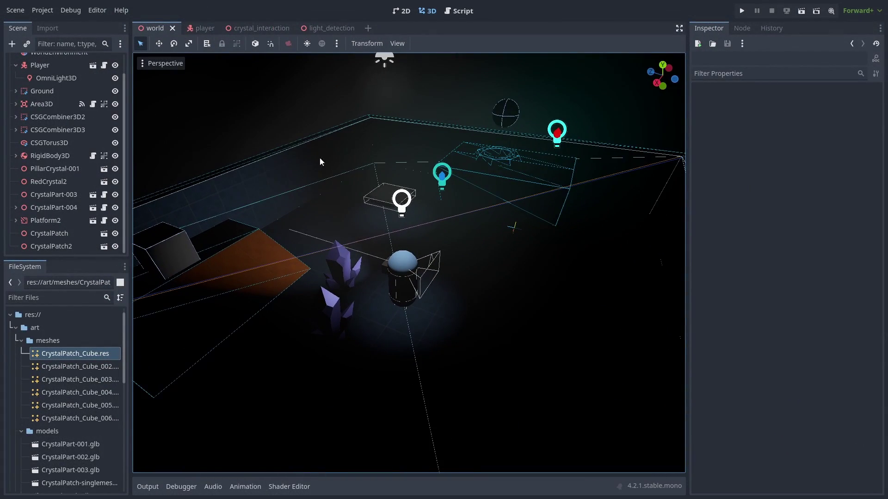
{"action": "left_click", "coordinate": [176, 64]}
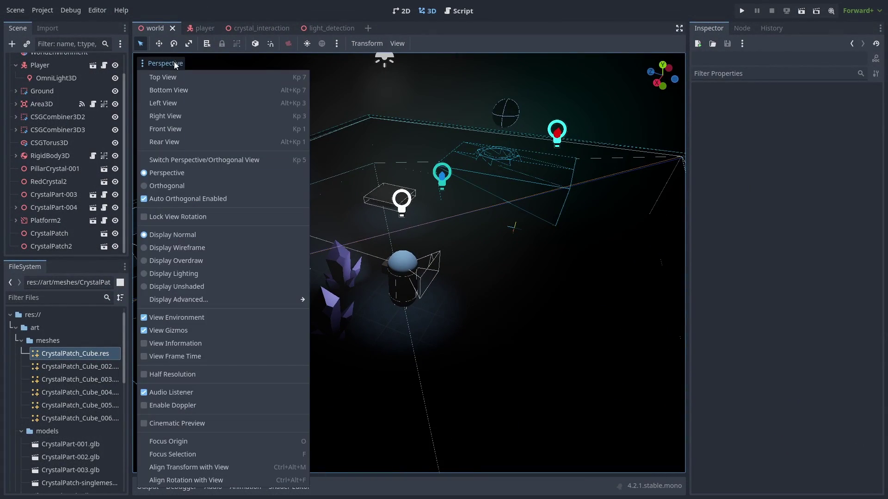
{"action": "left_click", "coordinate": [201, 316]}
{"action": "left_click", "coordinate": [306, 49]}
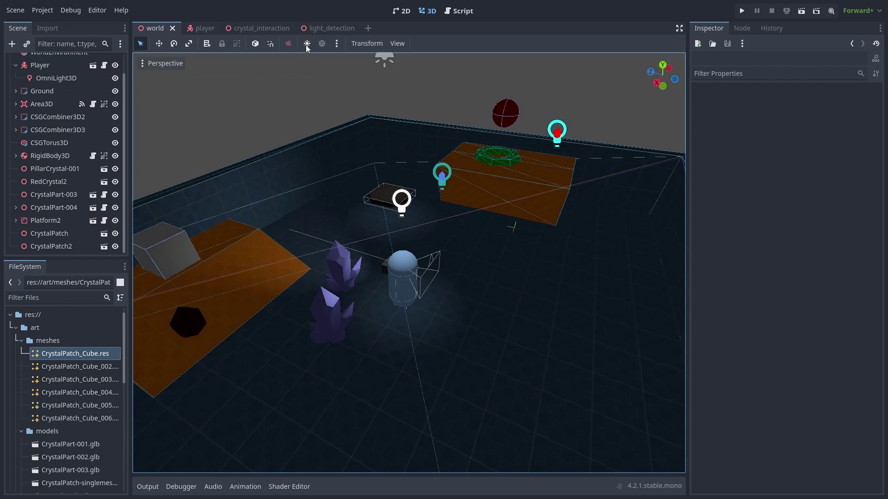
{"action": "left_click", "coordinate": [307, 45]}
{"action": "left_click", "coordinate": [347, 275]}
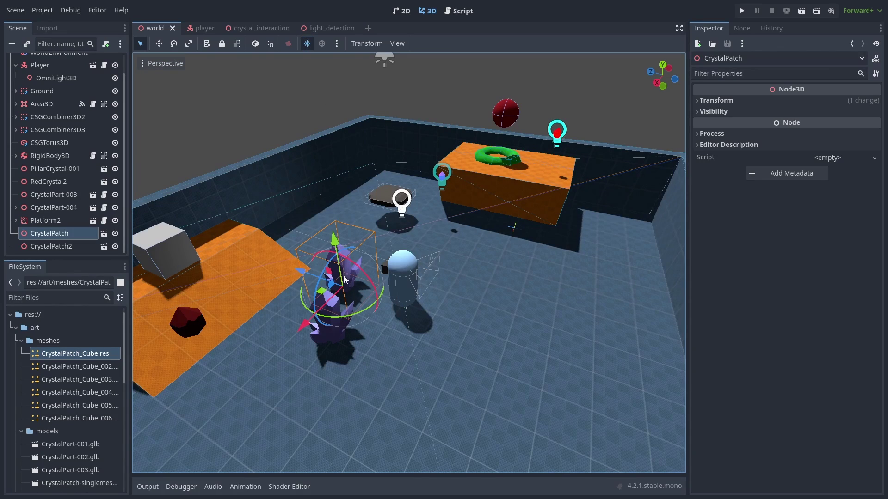
{"action": "left_click_drag", "start_coordinate": [322, 294], "coordinate": [504, 266]}
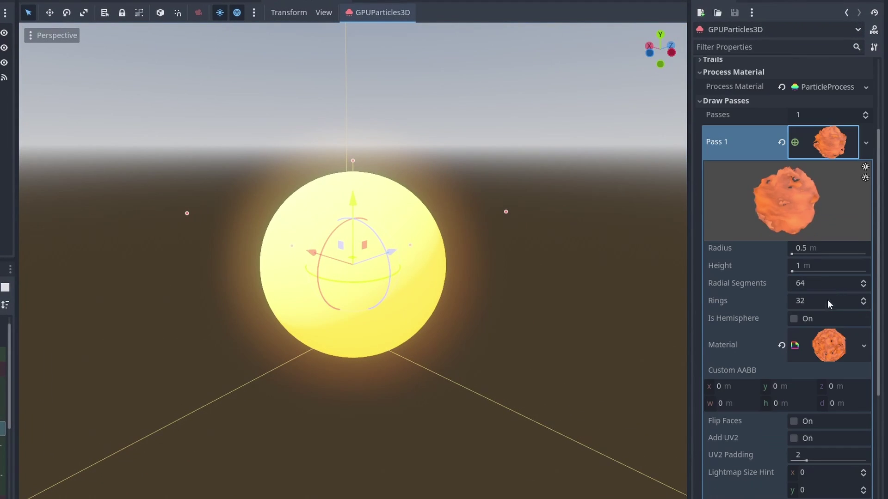
Step: Open GPUParticles3D's Sub-Resources > Material to edit explosion_particle_mat.tres in the Inspector
{"action": "left_click", "coordinate": [830, 350]}
{"action": "scroll", "coordinate": [829, 339], "scroll_direction": "down", "scroll_amount": 5}
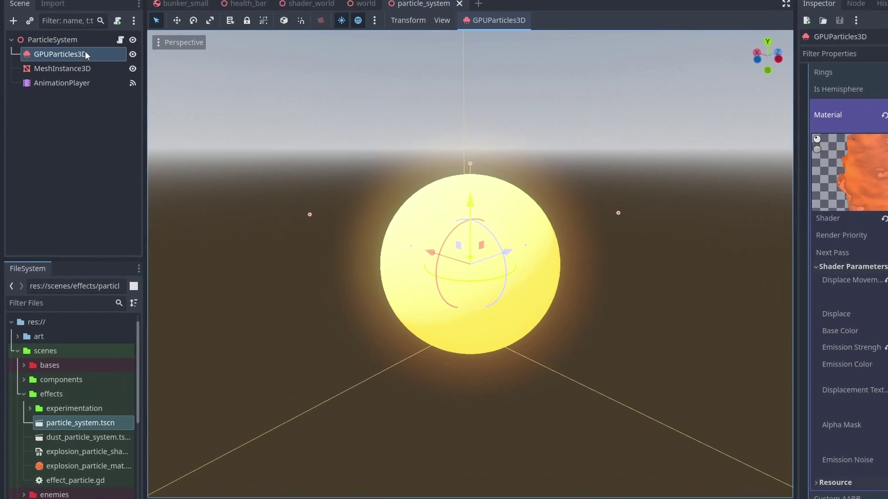
{"action": "right_click", "coordinate": [78, 72]}
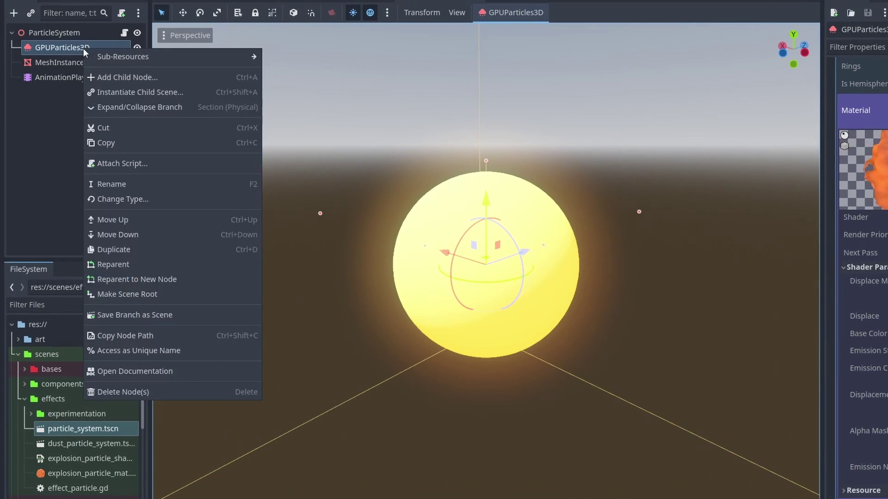
{"action": "mouse_move", "coordinate": [121, 58]}
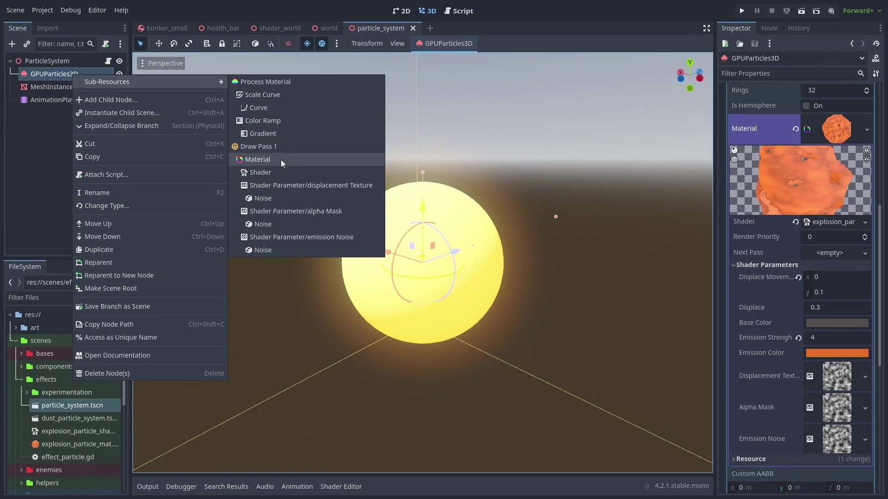
{"action": "left_click", "coordinate": [281, 159]}
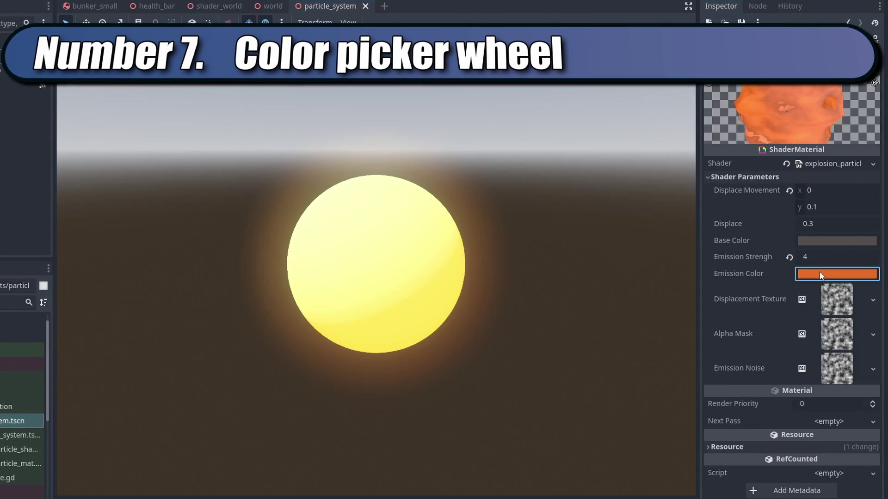
Step: Set Default Color Picker Shape to HSV Rectangle in Editor Settings and check it on Base Color
{"action": "left_click", "coordinate": [819, 272]}
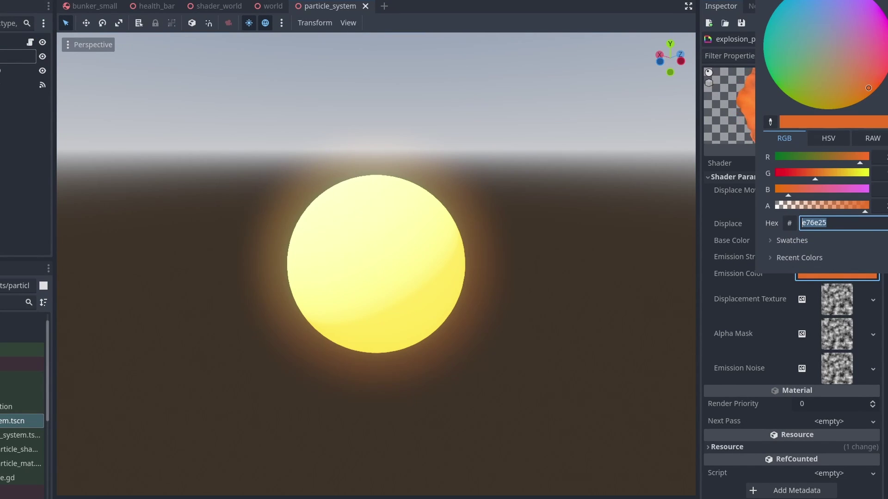
{"action": "left_click", "coordinate": [81, 1]}
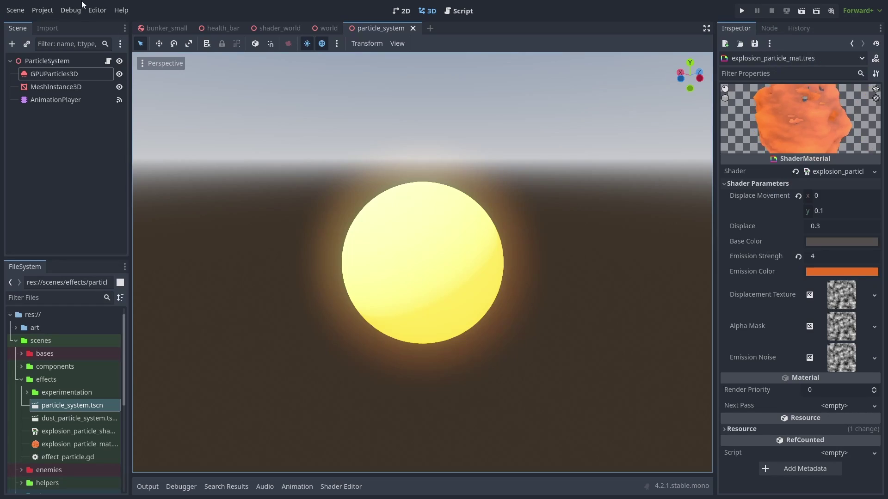
{"action": "left_click", "coordinate": [97, 10]}
{"action": "left_click", "coordinate": [103, 20]}
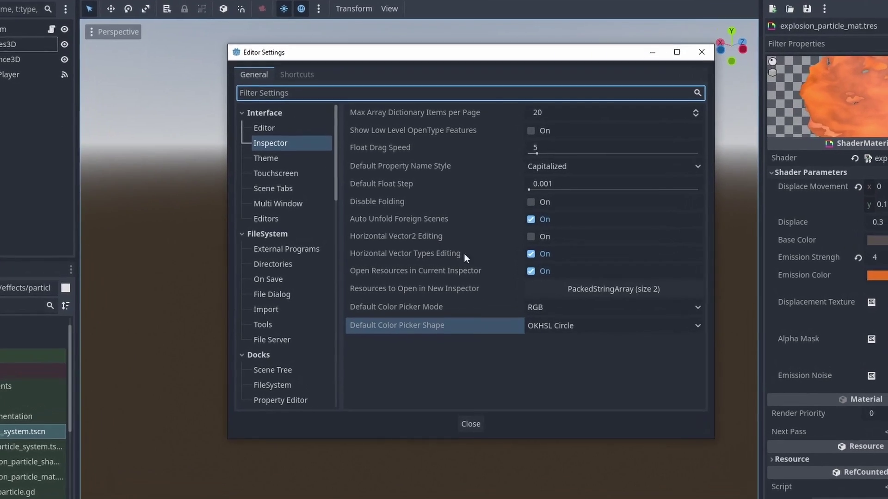
{"action": "left_click", "coordinate": [601, 326]}
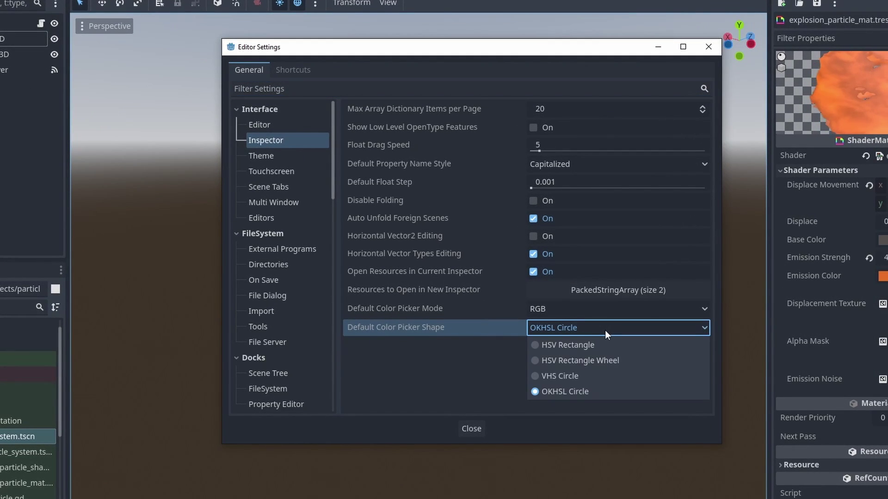
{"action": "left_click", "coordinate": [604, 345]}
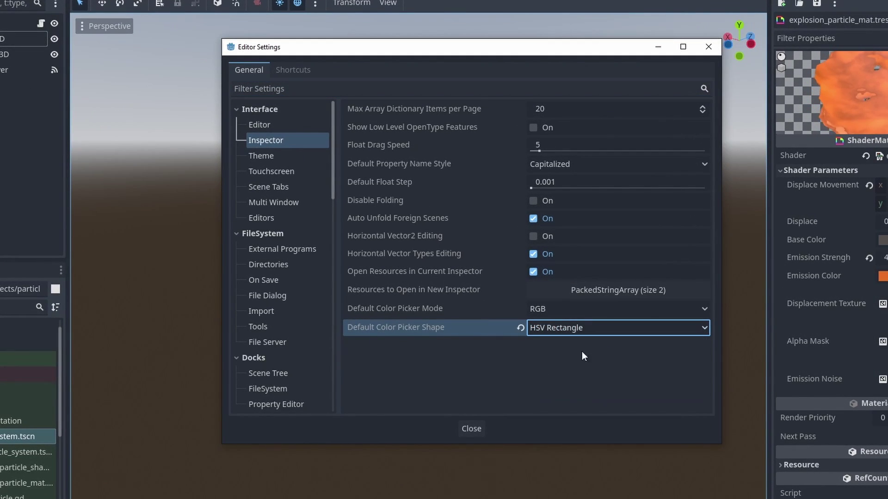
{"action": "left_click", "coordinate": [475, 429]}
{"action": "left_click", "coordinate": [883, 239]}
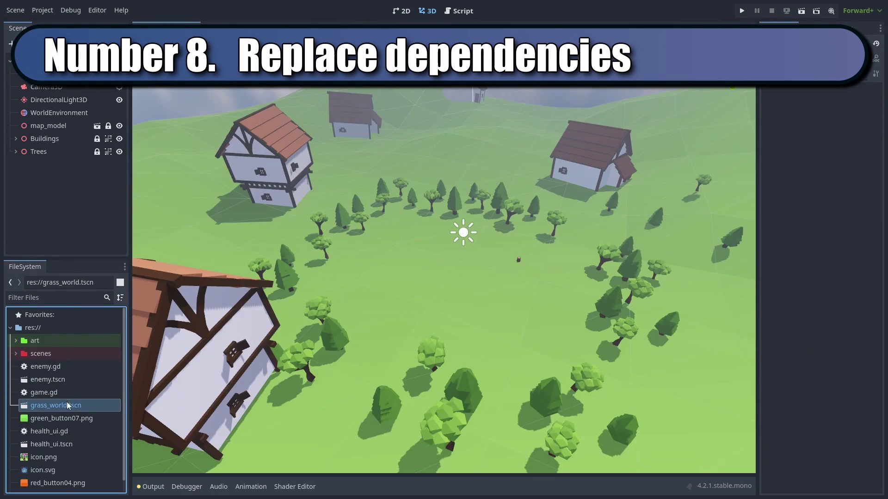
Step: Replace grass_world.tscn's TreePine.glb dependency with TreeSquared.glb
{"action": "right_click", "coordinate": [68, 405]}
{"action": "left_click", "coordinate": [107, 328]}
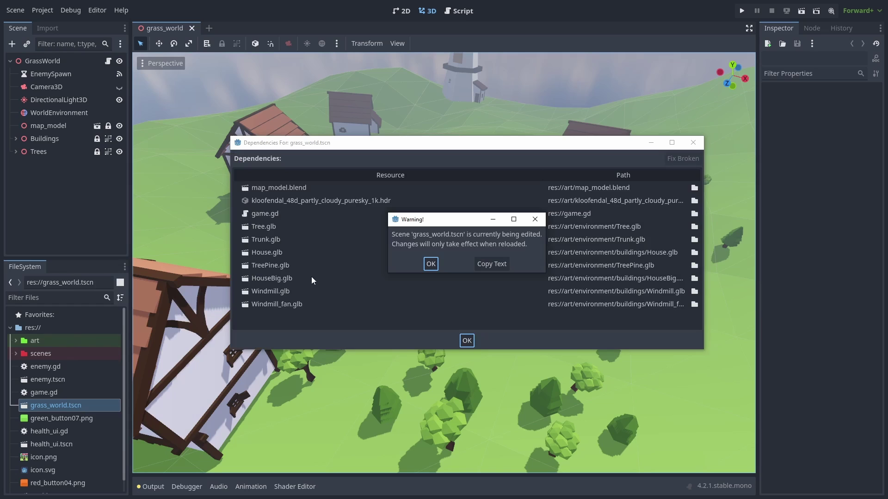
{"action": "left_click", "coordinate": [431, 264]}
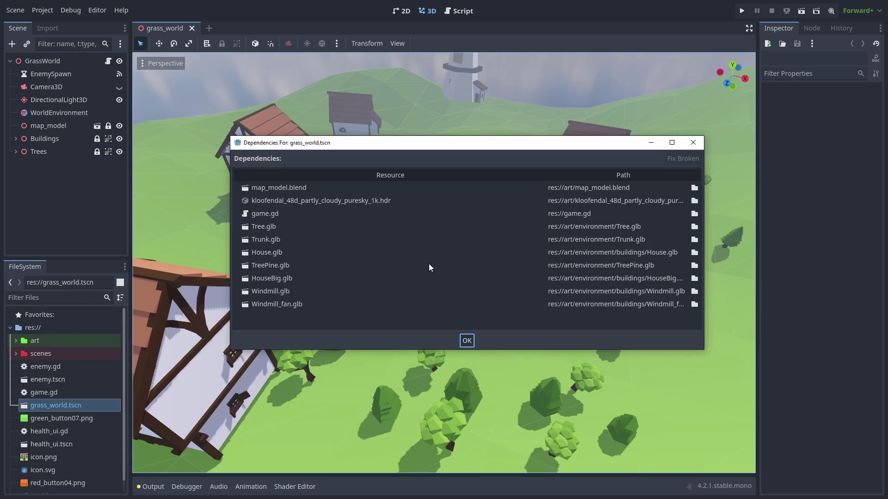
{"action": "left_click", "coordinate": [694, 266]}
{"action": "double_click", "coordinate": [474, 141]}
{"action": "left_click", "coordinate": [464, 340]}
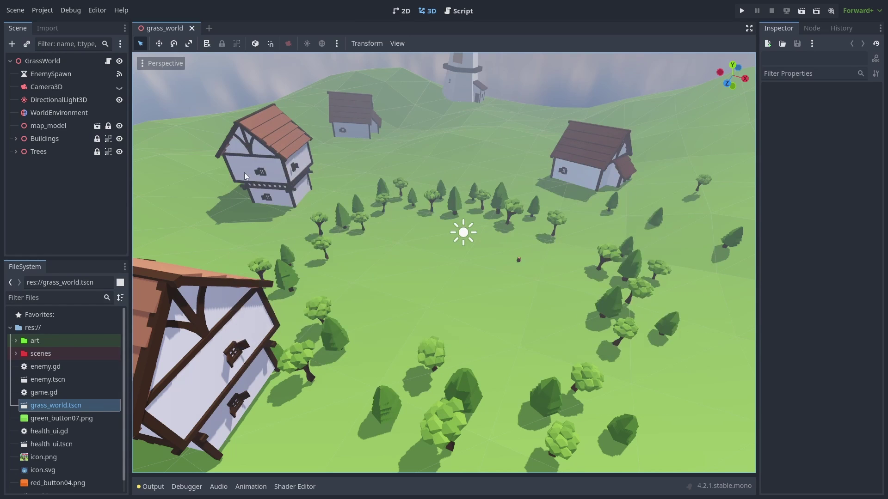
Step: Reload the scene to show the new trees, then view which scenes own enemy.tscn
{"action": "left_click", "coordinate": [19, 11]}
{"action": "left_click", "coordinate": [37, 231]}
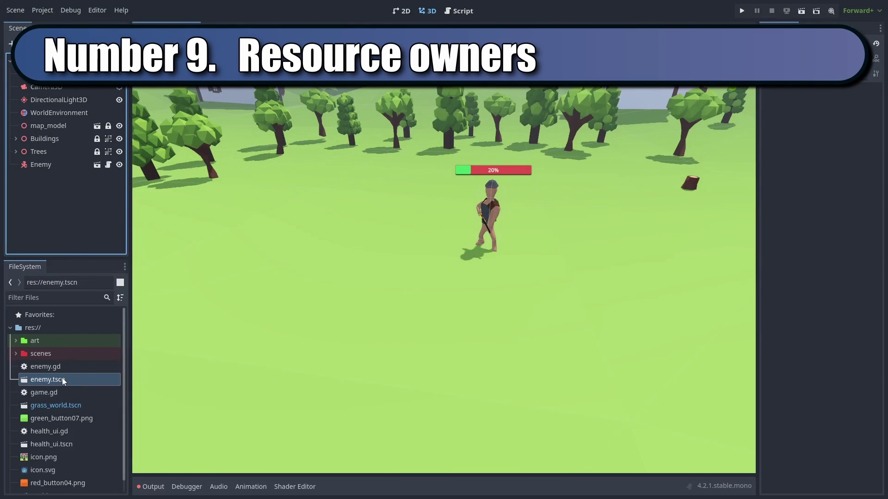
{"action": "right_click", "coordinate": [62, 379]}
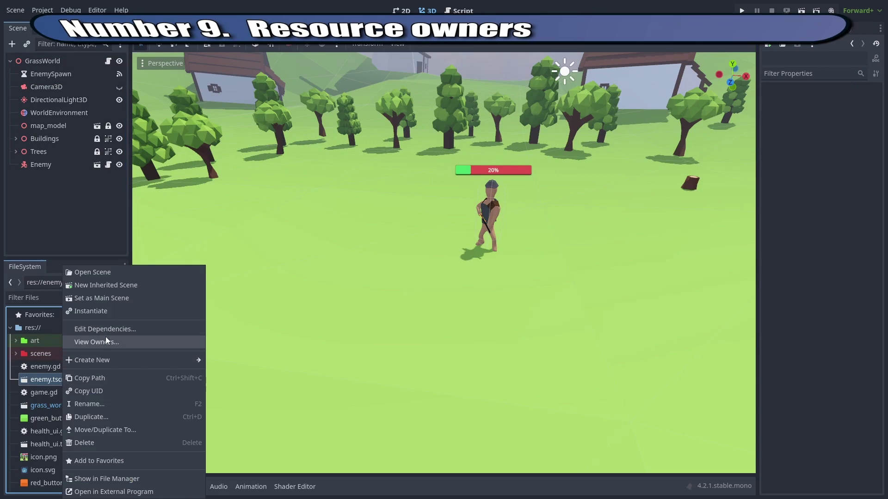
{"action": "left_click", "coordinate": [106, 340]}
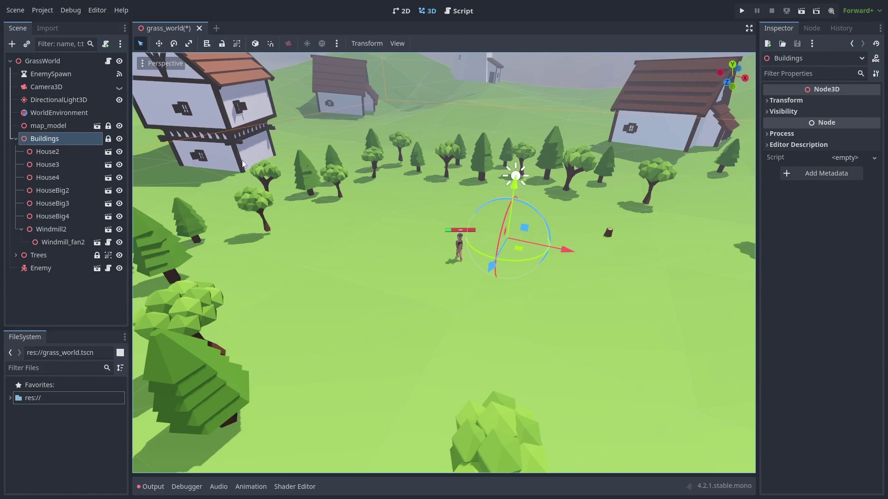
Step: Make the Buildings node's children selectable only as one group
{"action": "left_click", "coordinate": [243, 165]}
{"action": "left_click", "coordinate": [350, 91]}
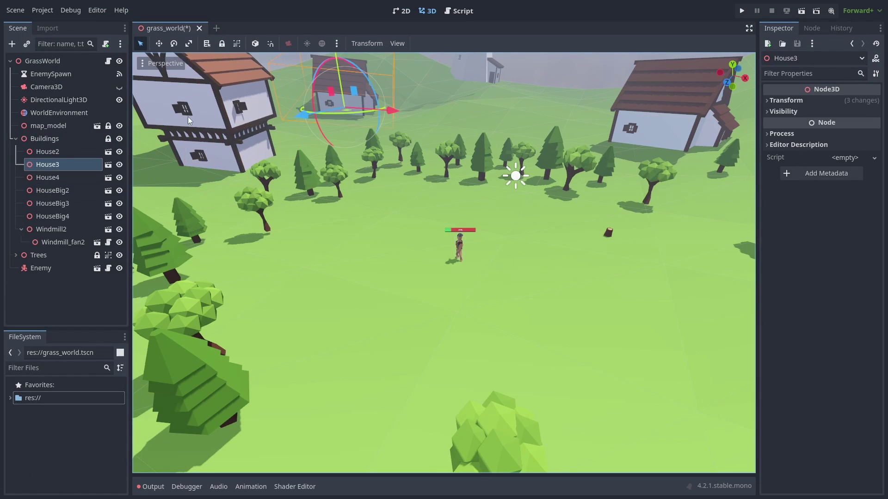
{"action": "left_click", "coordinate": [59, 136]}
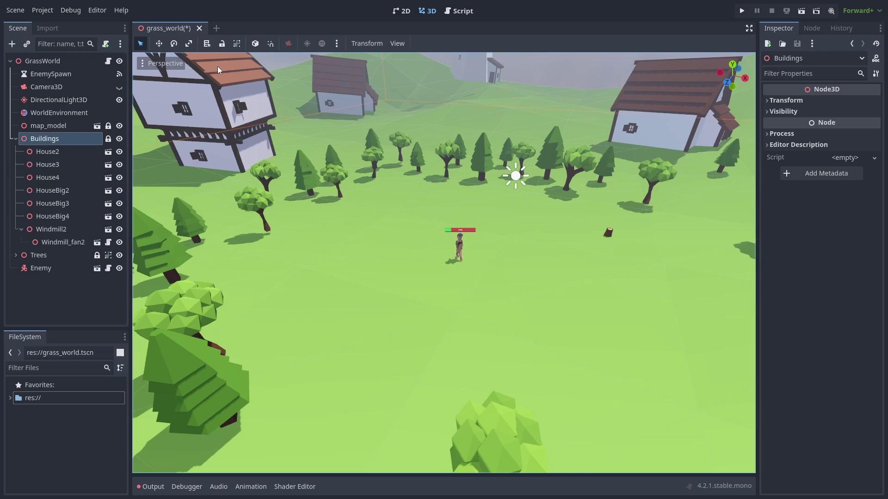
{"action": "left_click", "coordinate": [235, 44]}
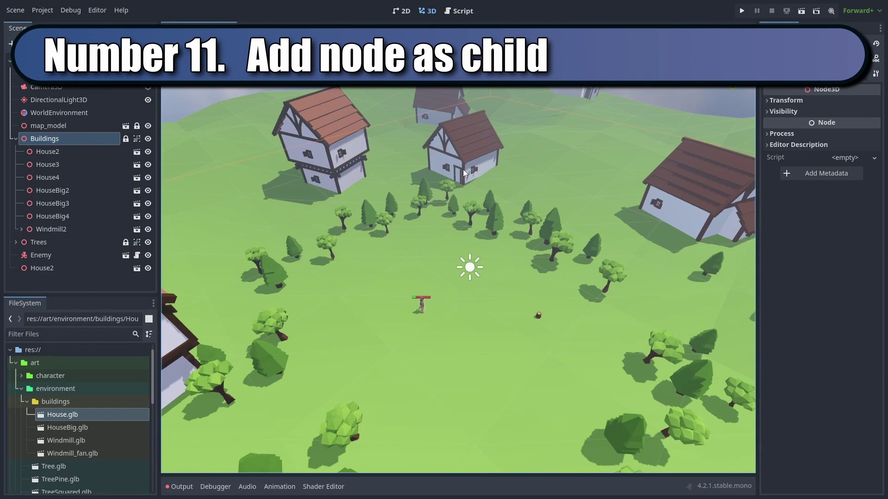
{"action": "key", "text": "ctrl+z"}
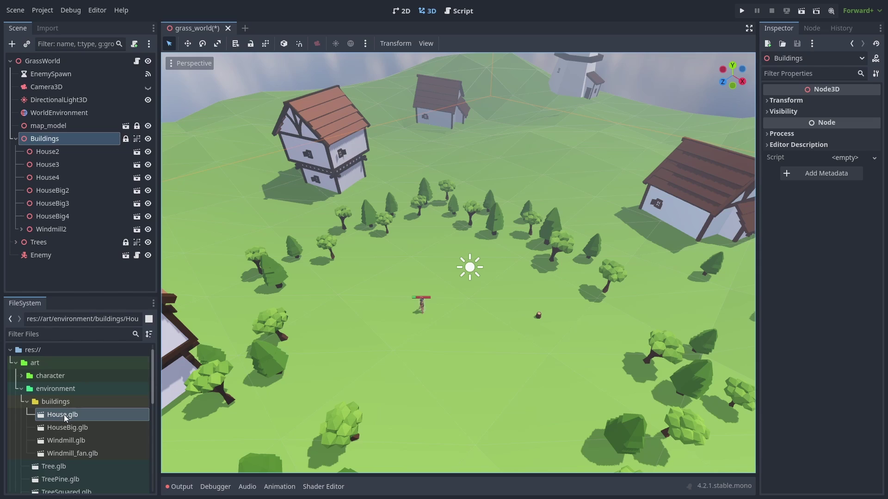
Step: Drag two House.glb houses into the scene, under Buildings and under Windmill_fan2
{"action": "left_click_drag", "start_coordinate": [64, 415], "coordinate": [456, 173]}
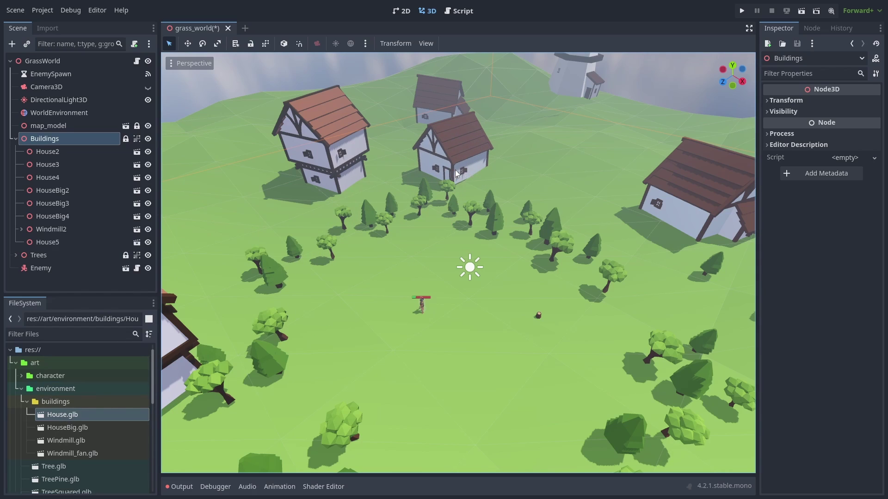
{"action": "left_click", "coordinate": [22, 229]}
{"action": "left_click", "coordinate": [53, 243]}
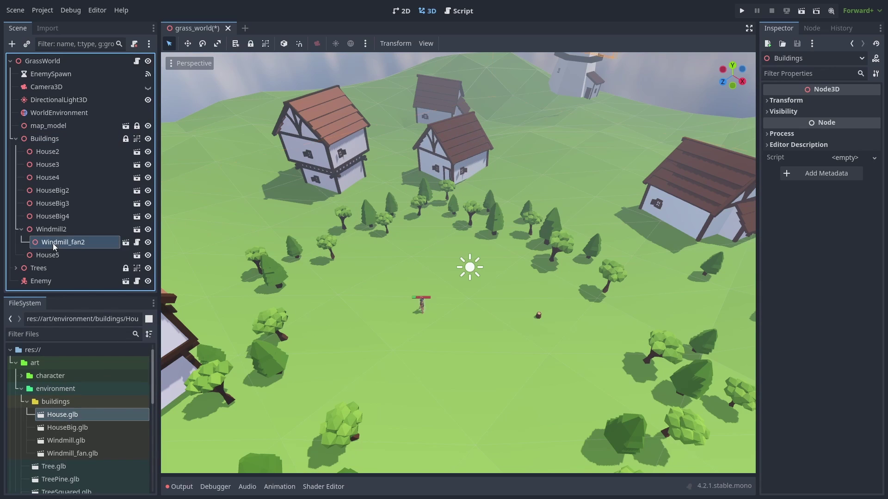
{"action": "left_click_drag", "start_coordinate": [60, 415], "coordinate": [529, 200]}
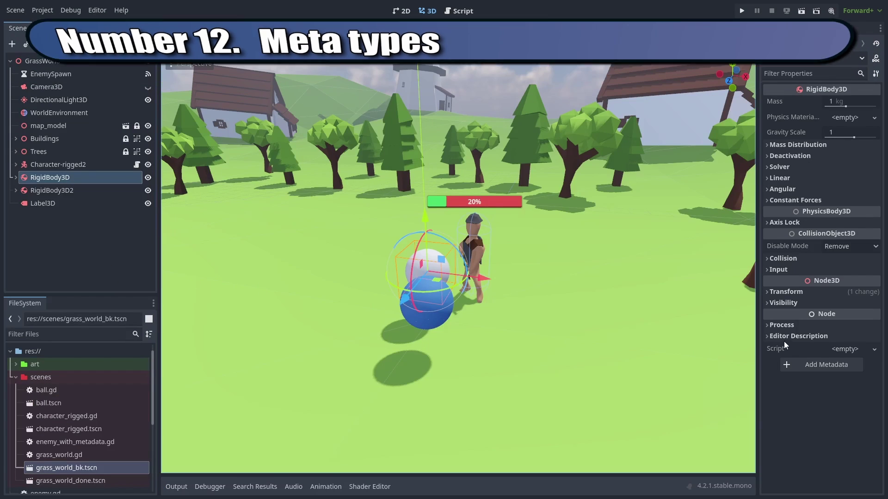
Step: Add a String metadata entry named type to RigidBody3D with the value enemy
{"action": "left_click", "coordinate": [820, 360]}
{"action": "left_click", "coordinate": [513, 230]}
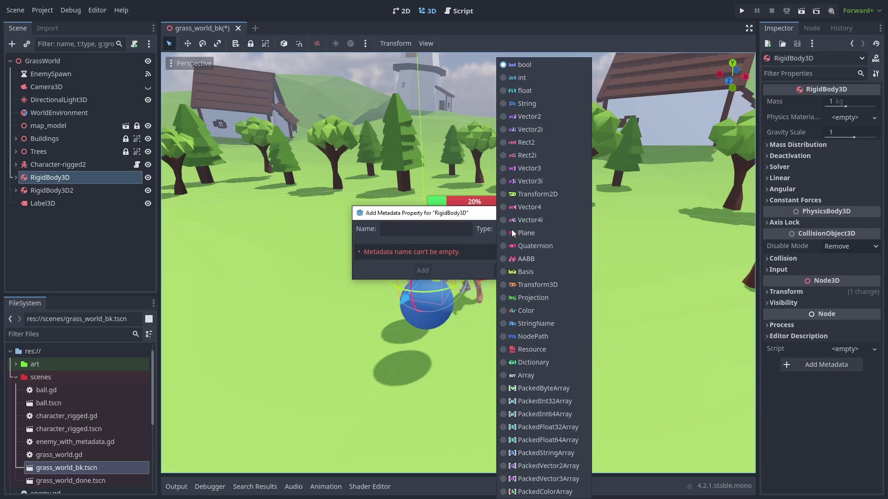
{"action": "left_click", "coordinate": [539, 104]}
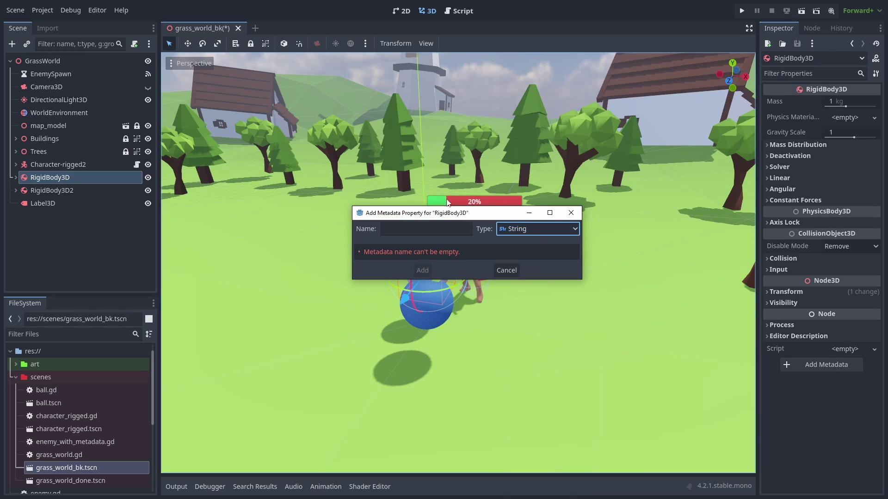
{"action": "left_click", "coordinate": [427, 228]}
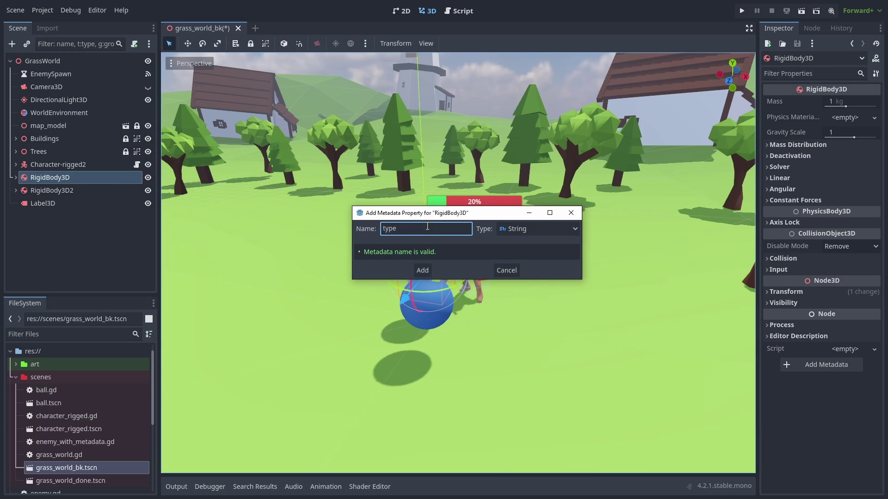
{"action": "left_click", "coordinate": [424, 269]}
{"action": "left_click", "coordinate": [854, 373]}
{"action": "type", "text": "en"}
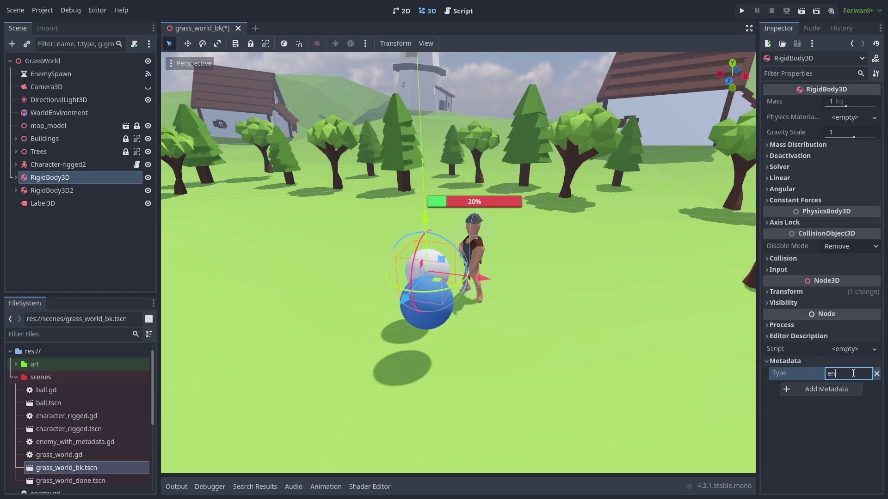
{"action": "type", "text": "emy"}
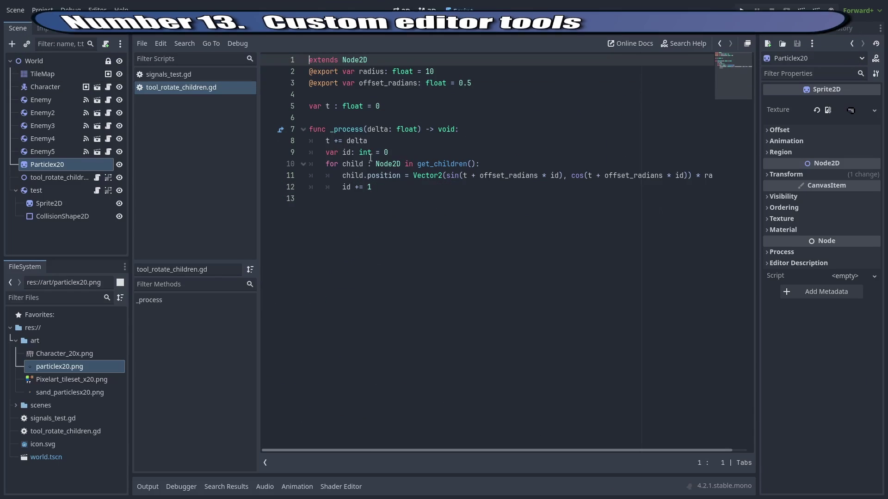
{"action": "key", "text": "Up"}
{"action": "type", "text": "@tool"}
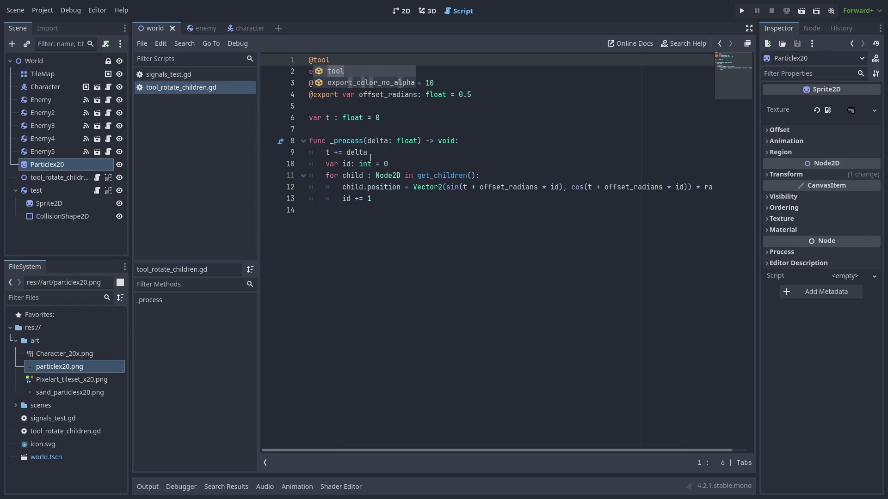
{"action": "left_click", "coordinate": [386, 158]}
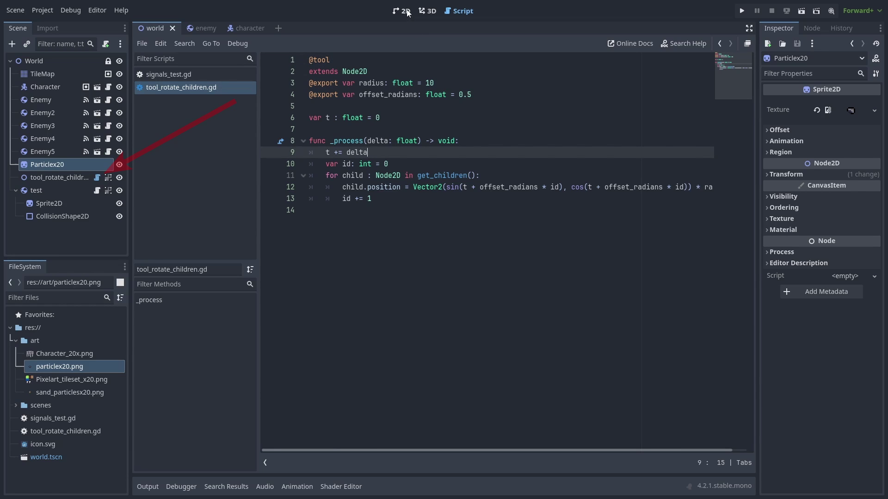
Step: Reparent Particlex20 under tool_rotate_children, duplicate it into Particlex20–26, and adjust Offset Radians
{"action": "left_click", "coordinate": [407, 13]}
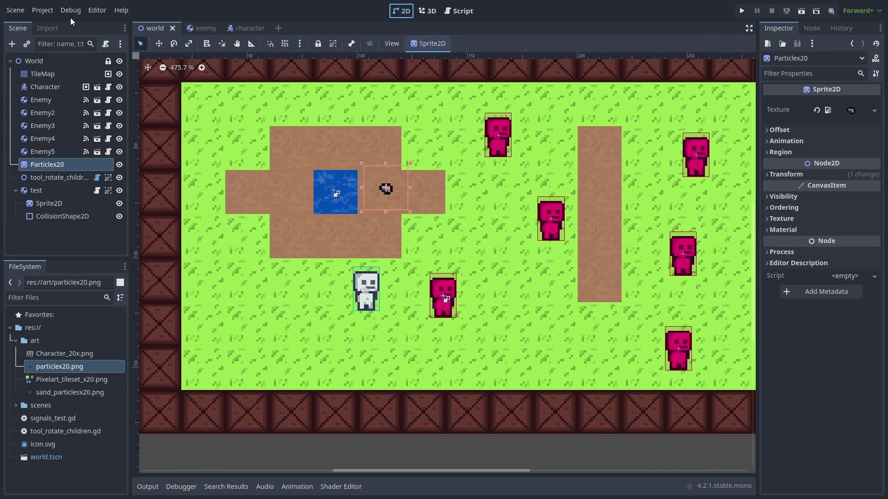
{"action": "left_click", "coordinate": [23, 10]}
{"action": "left_click", "coordinate": [61, 231]}
{"action": "left_click_drag", "start_coordinate": [49, 163], "coordinate": [65, 179]}
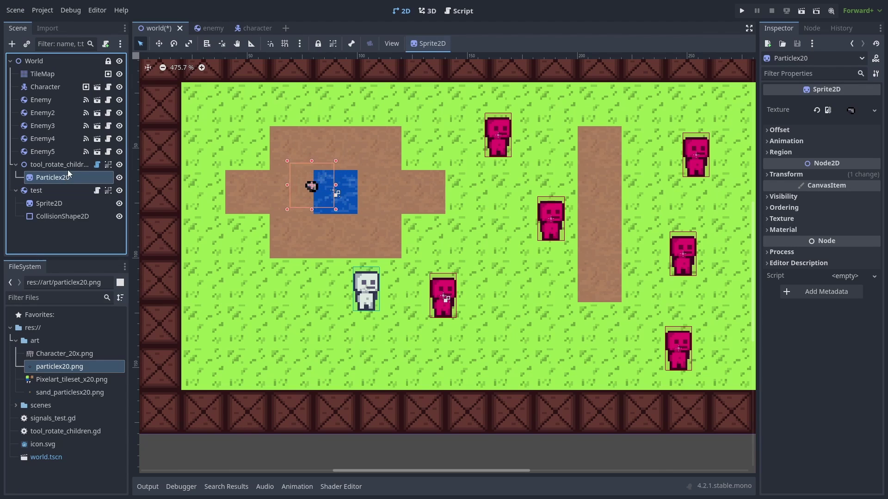
{"action": "key", "text": "ctrl+d"}
{"action": "key", "text": "ctrl+d"}
{"action": "key", "text": "ctrl+d"}
{"action": "key", "text": "ctrl+d"}
{"action": "key", "text": "ctrl+d"}
{"action": "key", "text": "ctrl+d"}
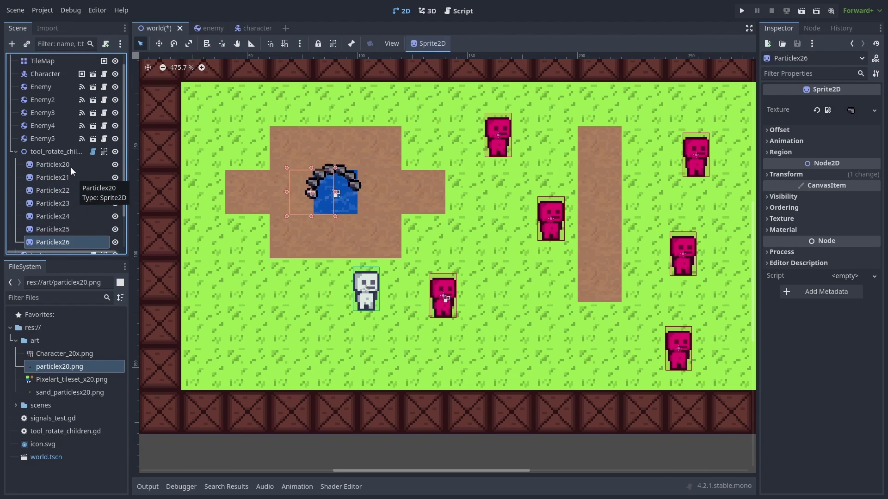
{"action": "left_click", "coordinate": [55, 151]}
{"action": "left_click", "coordinate": [856, 116]}
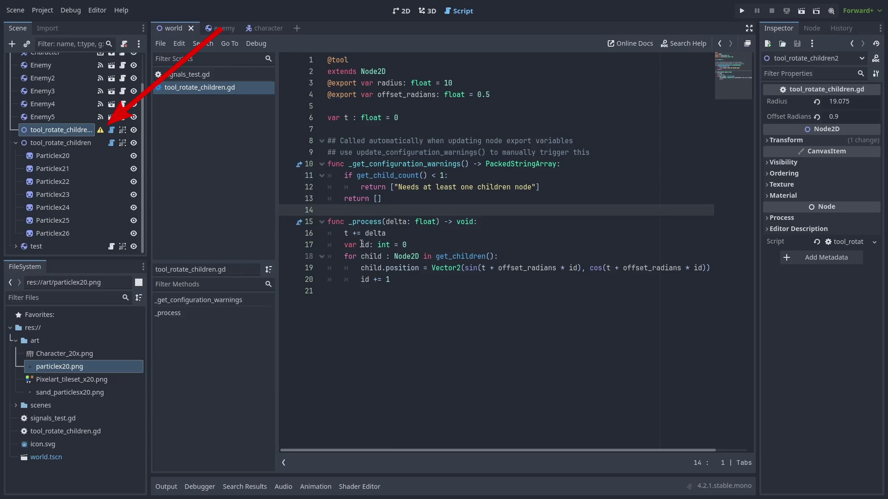
Step: Move Particlex20 under tool_rotate_children2 to clear its missing-child warning
{"action": "left_click", "coordinate": [409, 12]}
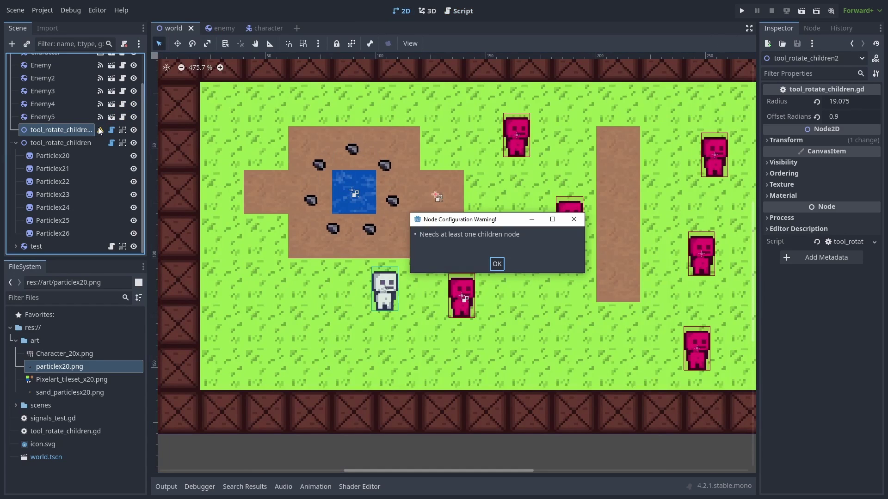
{"action": "left_click", "coordinate": [404, 248]}
{"action": "left_click_drag", "start_coordinate": [50, 157], "coordinate": [74, 129]}
Step: Clamp tool_rotate_children2's Offset Radians to a 0.1 minimum and test it by dragging the value down
{"action": "left_click", "coordinate": [69, 130]}
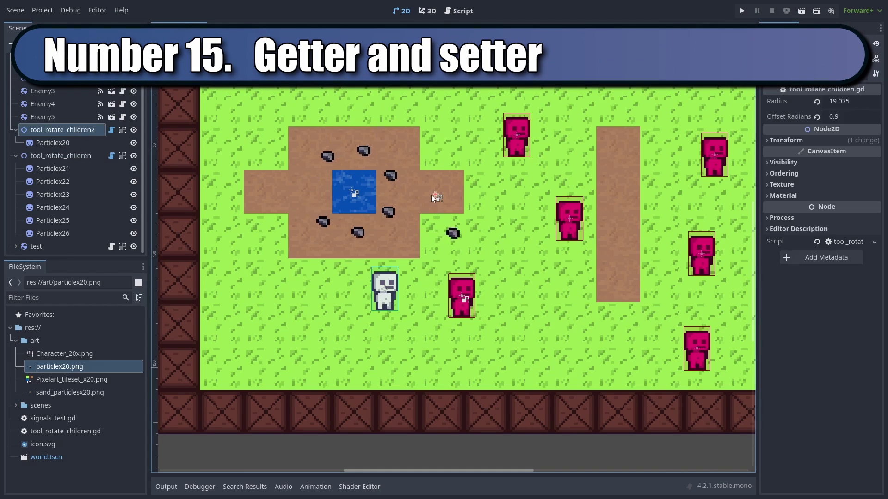
{"action": "left_click", "coordinate": [111, 130]}
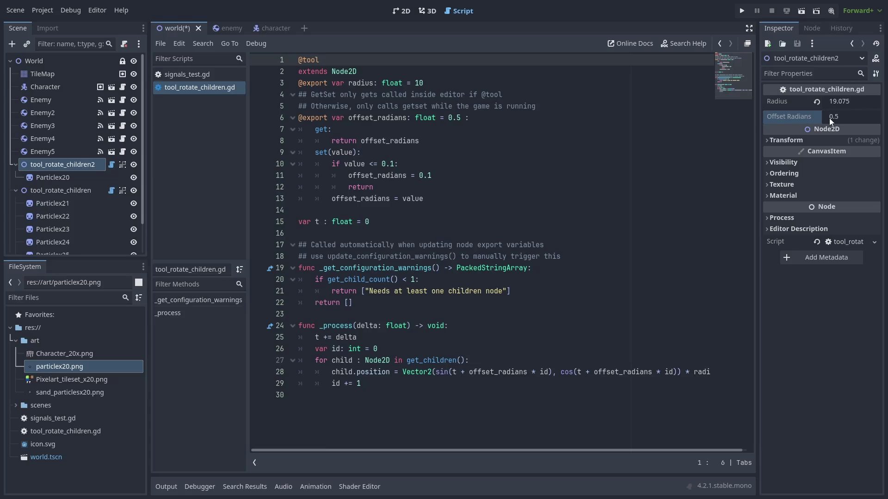
{"action": "left_click_drag", "start_coordinate": [828, 118], "coordinate": [795, 118]}
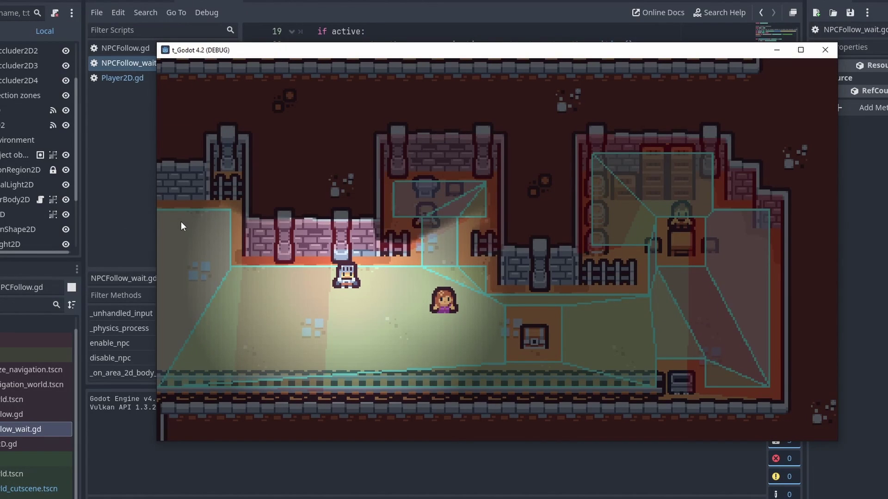
Step: Walk the player down the corridor, into the upper room and back out, then right along the bottom rail
{"action": "key", "text": "Left"}
{"action": "key", "text": "Down"}
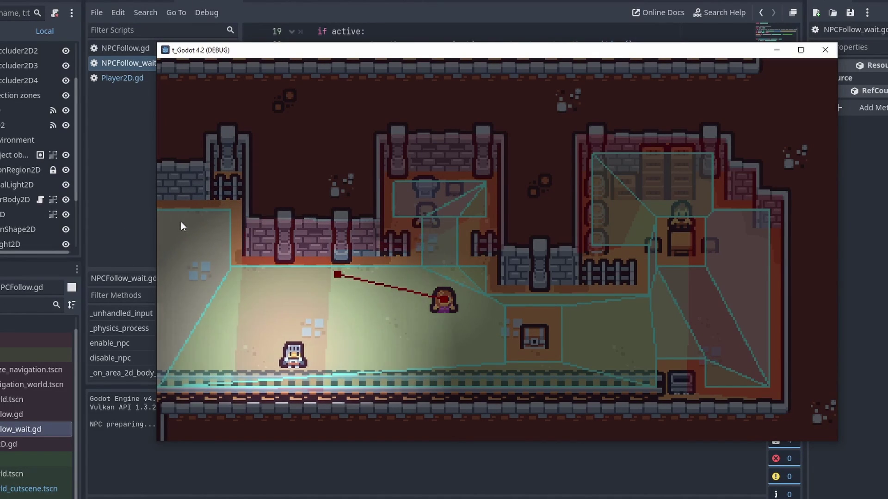
{"action": "key", "text": "Right"}
{"action": "key", "text": "Up"}
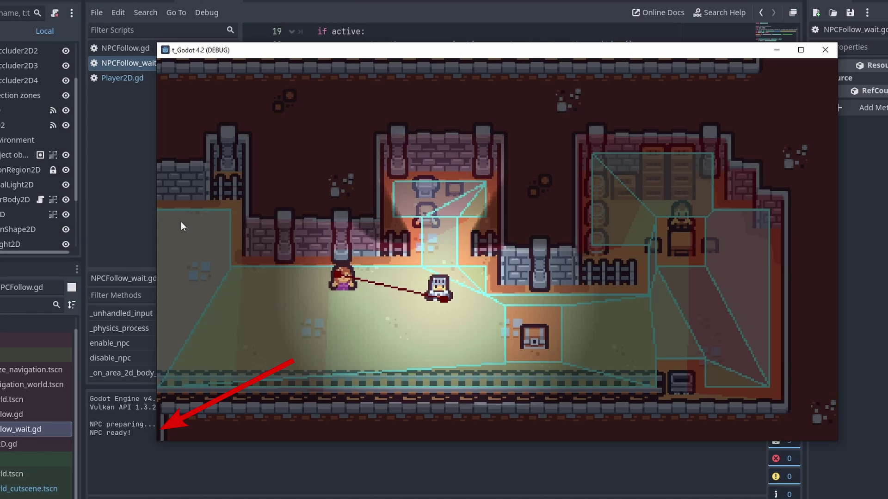
{"action": "key", "text": "Up"}
{"action": "key", "text": "Down"}
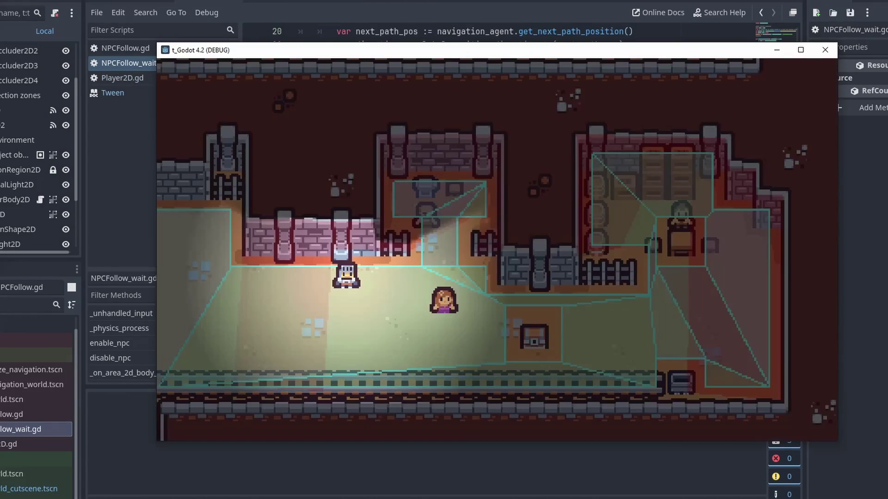
{"action": "key", "text": "Down"}
{"action": "key", "text": "Down"}
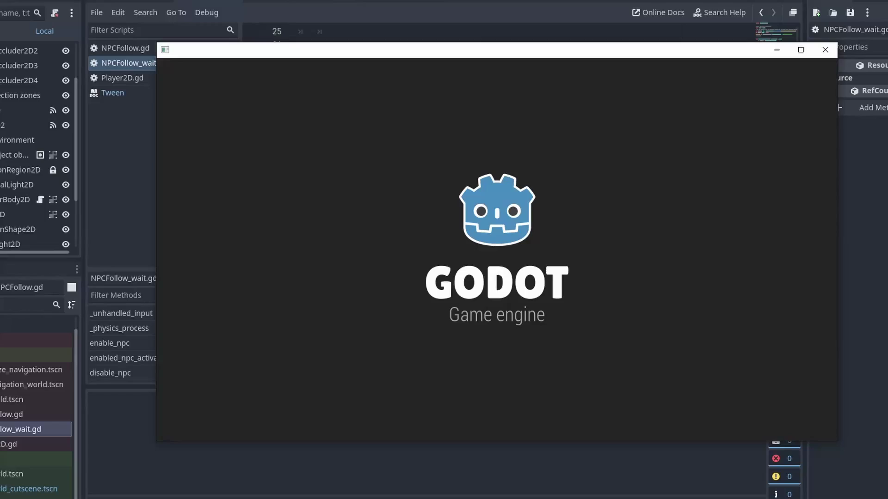
{"action": "key", "text": "Down"}
{"action": "key", "text": "Right"}
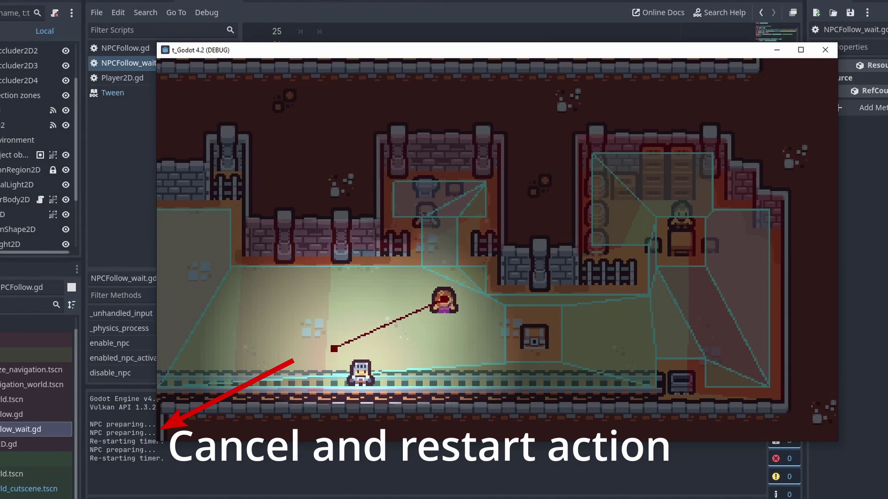
{"action": "key", "text": "Down"}
{"action": "key", "text": "Right"}
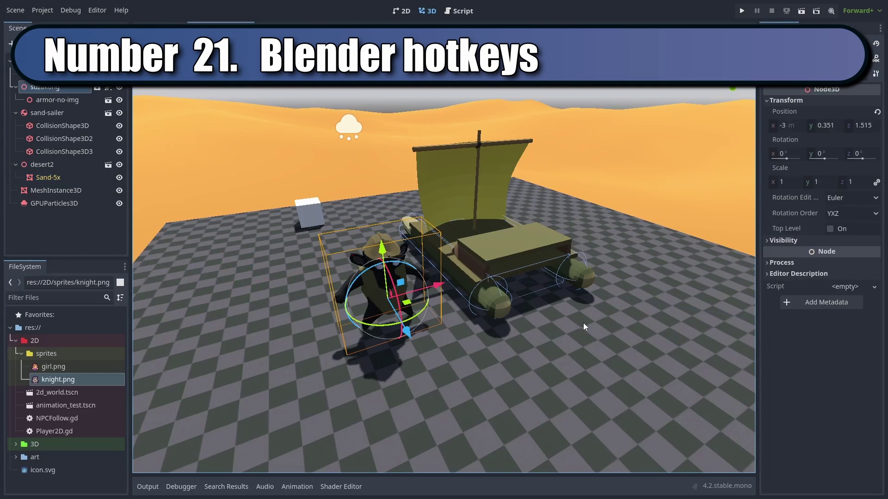
Step: Rotate the knight 180° around Y, move it 4 along X onto the boat, and raise it along Y
{"action": "key", "text": "r"}
{"action": "key", "text": "y"}
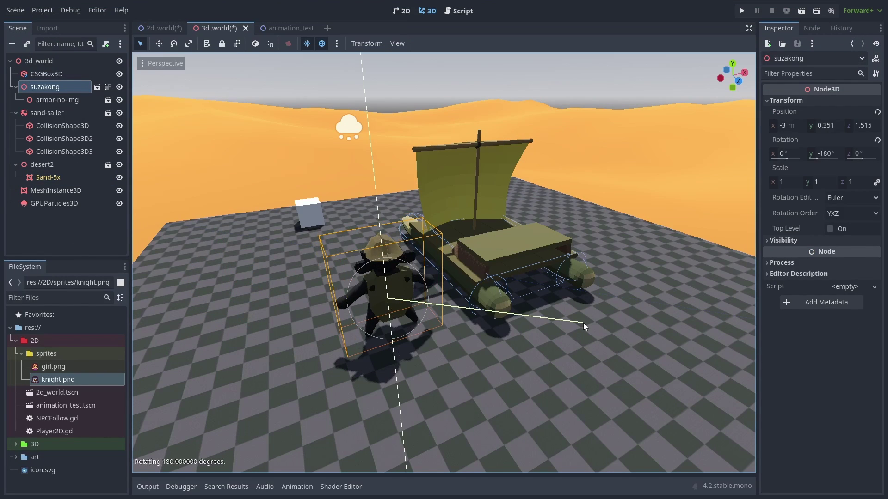
{"action": "left_click", "coordinate": [584, 322]}
{"action": "key", "text": "g"}
{"action": "key", "text": "x"}
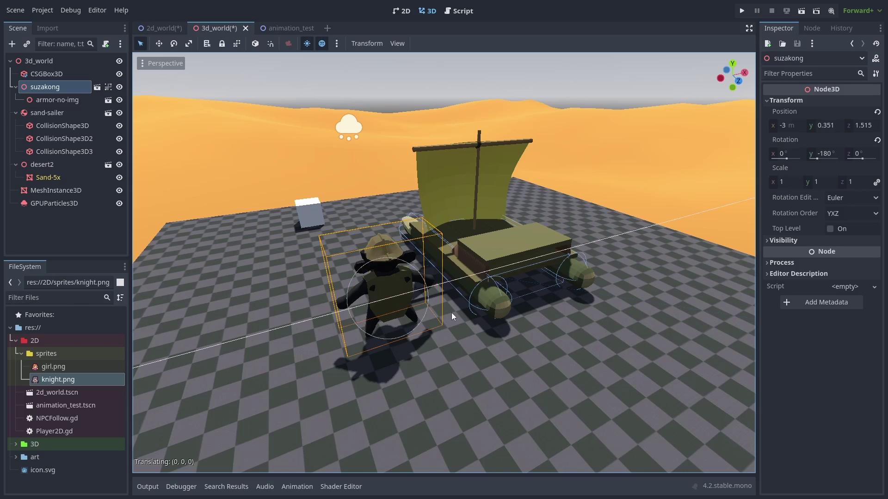
{"action": "key", "text": "4"}
{"action": "key", "text": "Return"}
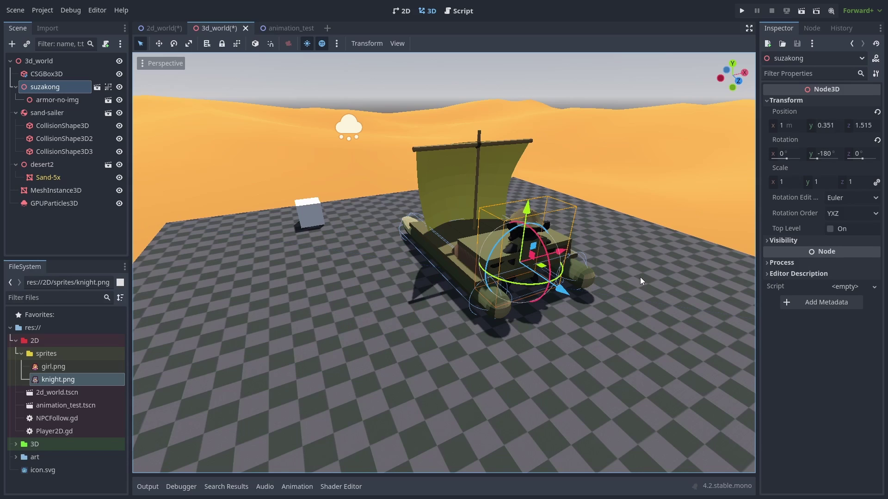
{"action": "key", "text": "g"}
{"action": "key", "text": "y"}
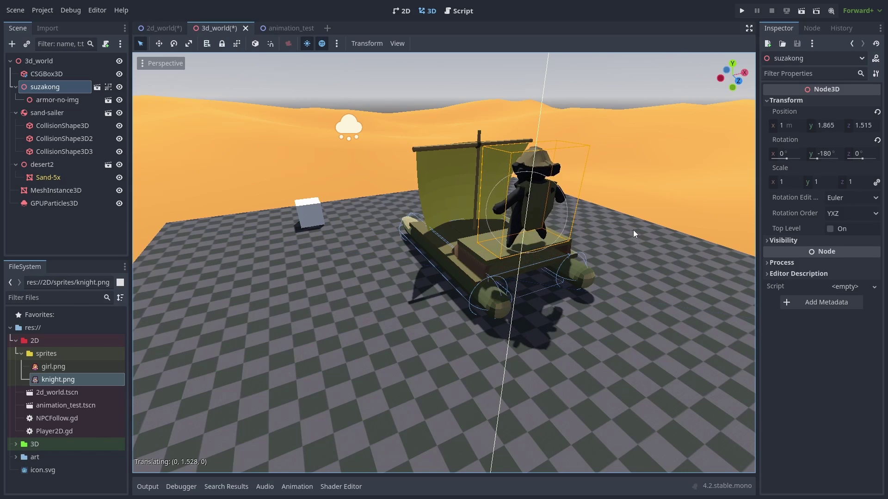
{"action": "left_click", "coordinate": [632, 235]}
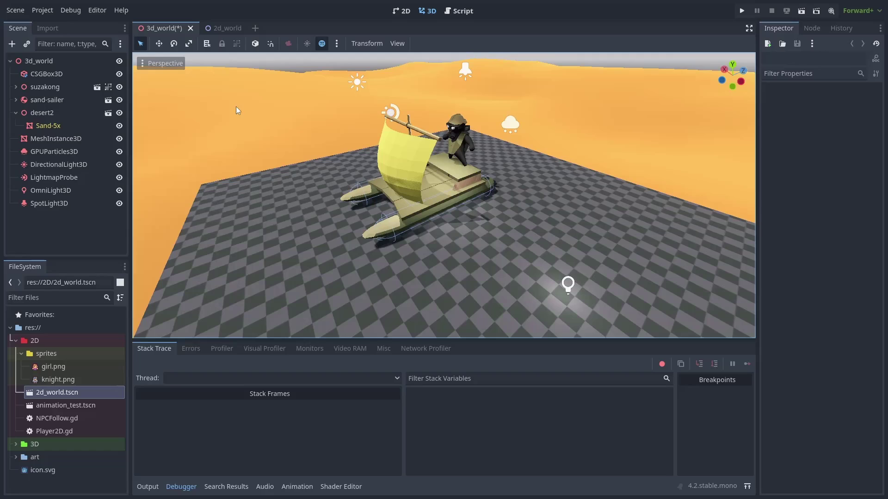
Step: Check the Begin Rotate, Scale and Translate Transformation shortcuts in Editor Settings
{"action": "left_click", "coordinate": [102, 12]}
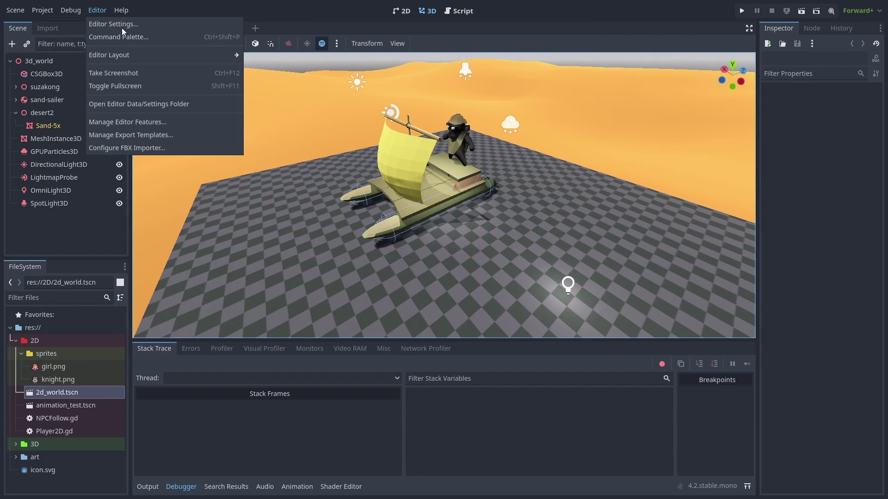
{"action": "left_click", "coordinate": [121, 27]}
{"action": "left_click", "coordinate": [315, 97]}
{"action": "left_click", "coordinate": [325, 114]}
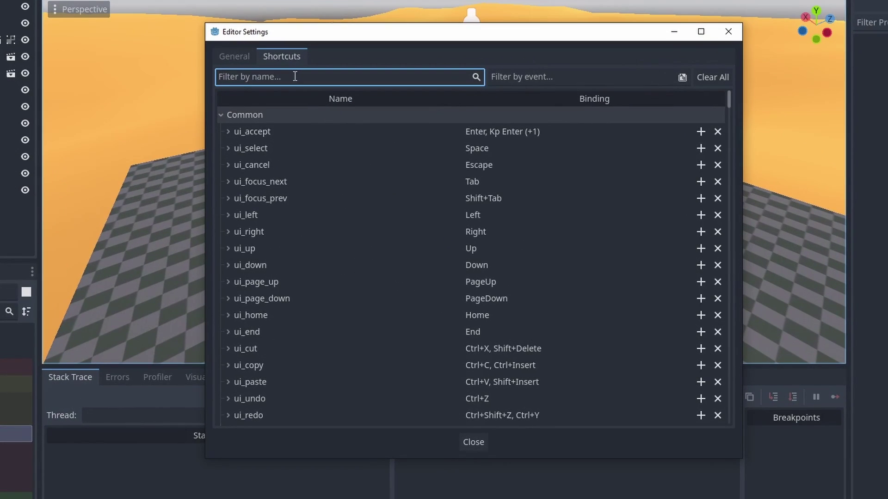
{"action": "type", "text": "begin"}
{"action": "left_click", "coordinate": [550, 171]}
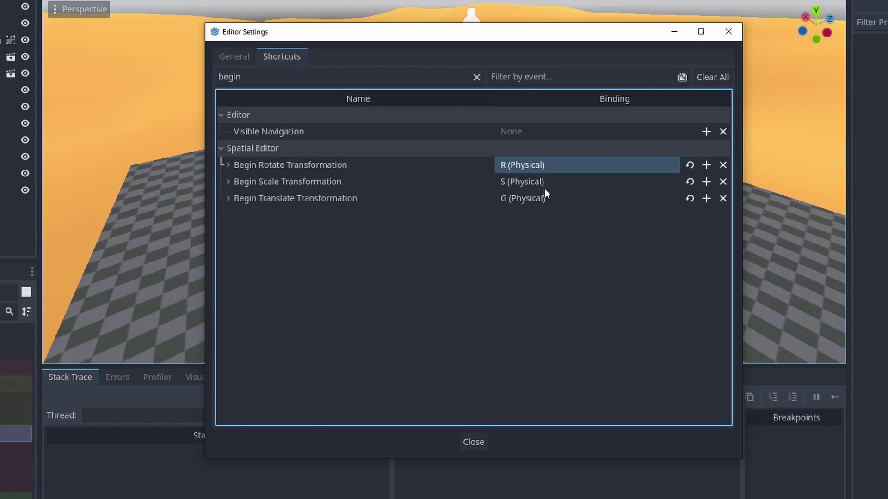
{"action": "left_click", "coordinate": [545, 188]}
{"action": "left_click", "coordinate": [540, 198]}
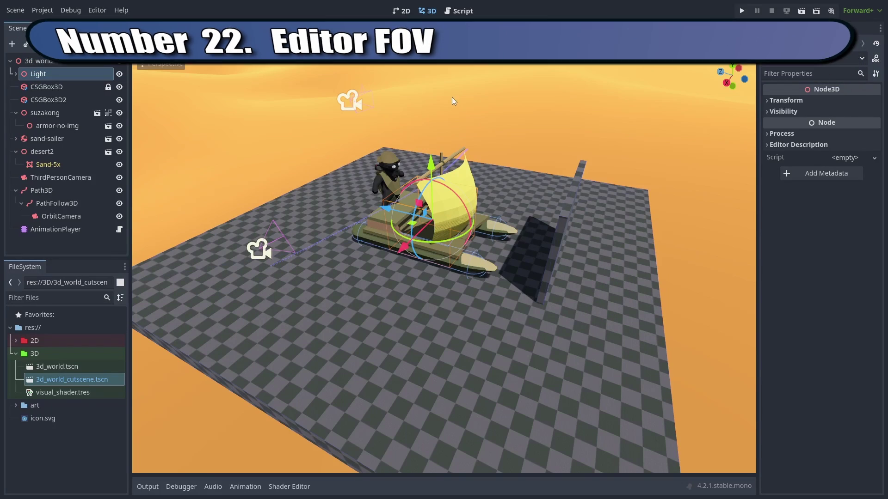
Step: Set the 3D viewport's Perspective FOV to 90 in View Settings
{"action": "left_click", "coordinate": [397, 44]}
{"action": "left_click", "coordinate": [429, 194]}
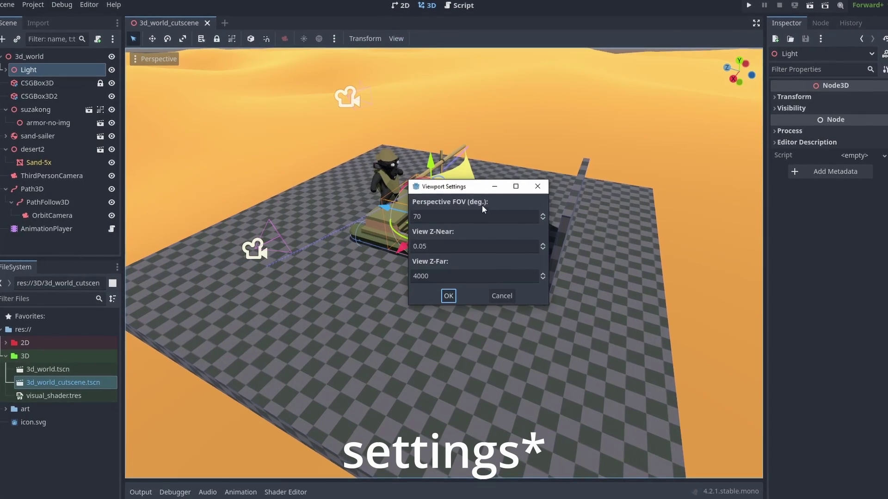
{"action": "double_click", "coordinate": [481, 204]}
{"action": "type", "text": "90"}
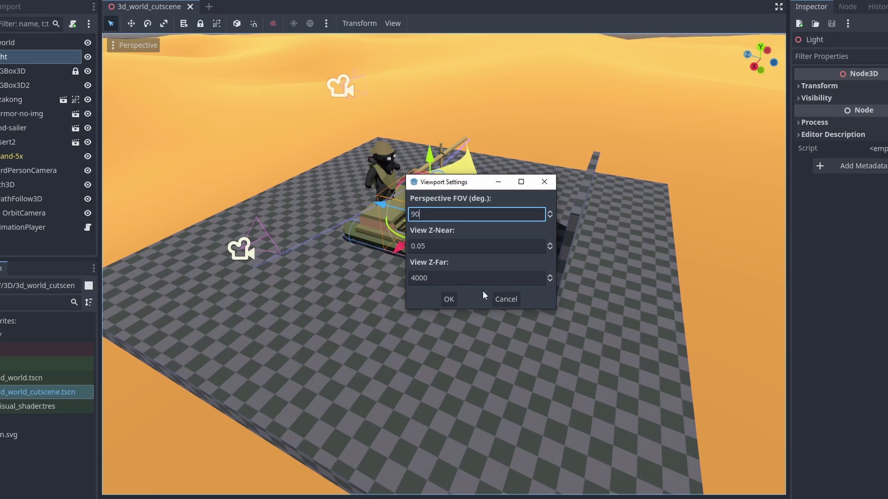
{"action": "left_click", "coordinate": [448, 299]}
{"action": "middle_click_drag", "start_coordinate": [454, 301], "coordinate": [561, 298]}
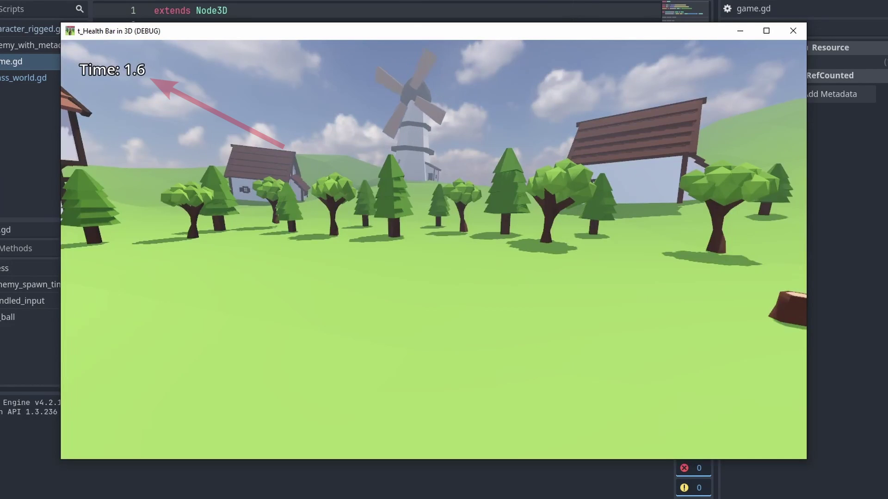
Step: Spawn two white balls onto the ground in the running game
{"action": "left_click", "coordinate": [706, 228]}
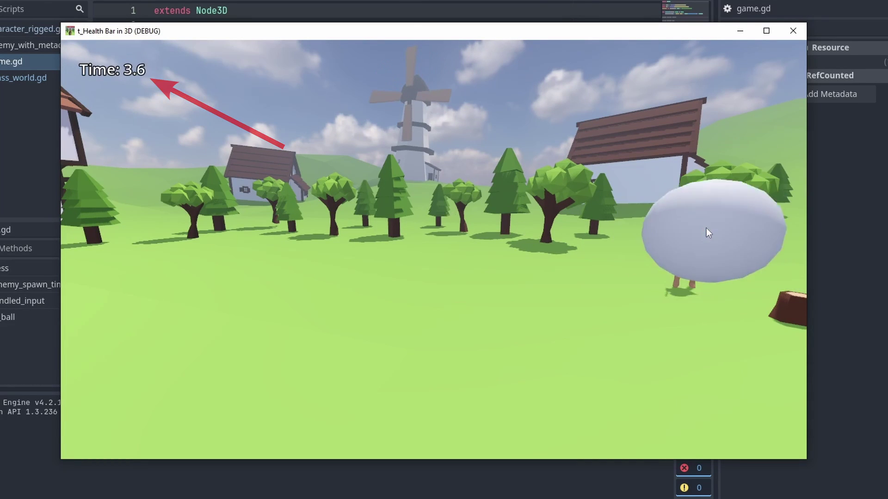
{"action": "left_click", "coordinate": [695, 230]}
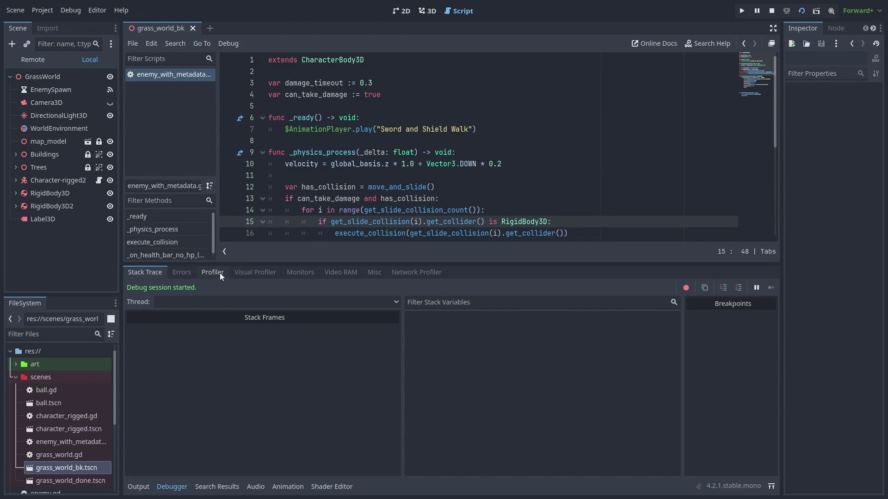
Step: Start the Profiler, toggle the Physics Process monitor graph, and start Visual Profiler recording
{"action": "left_click", "coordinate": [220, 272]}
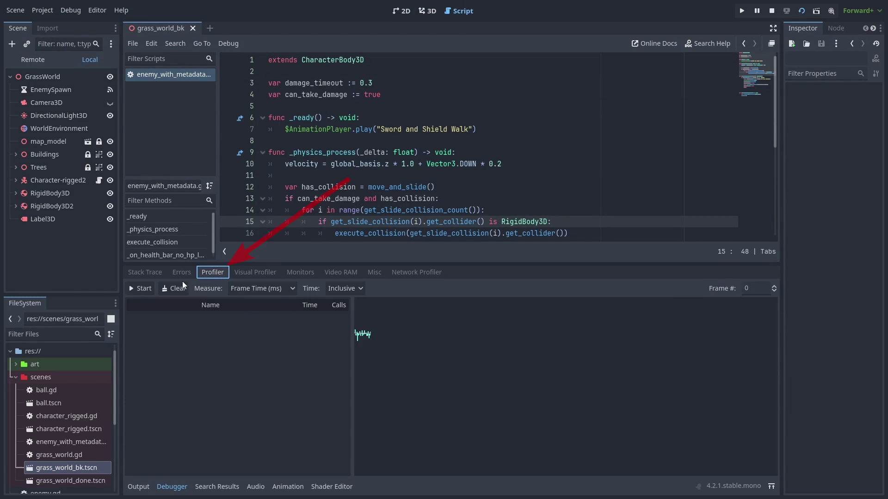
{"action": "left_click", "coordinate": [140, 287]}
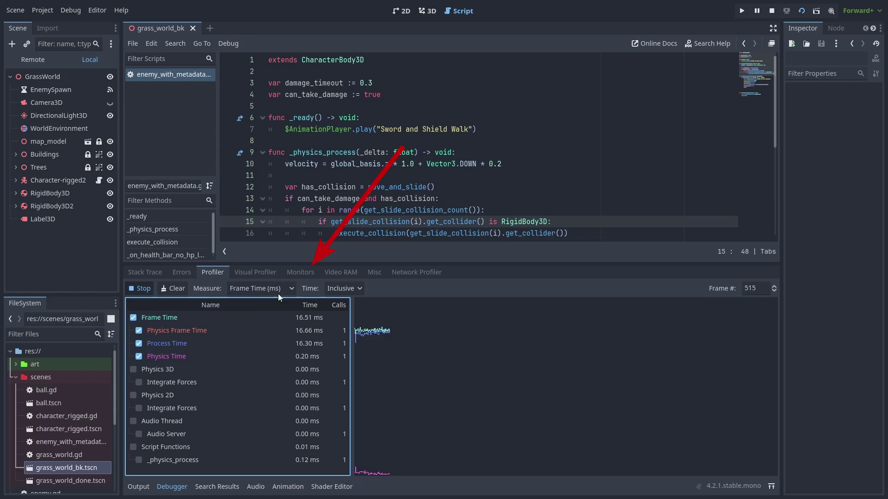
{"action": "left_click", "coordinate": [300, 272]}
{"action": "left_click", "coordinate": [141, 341]}
{"action": "left_click", "coordinate": [141, 340]}
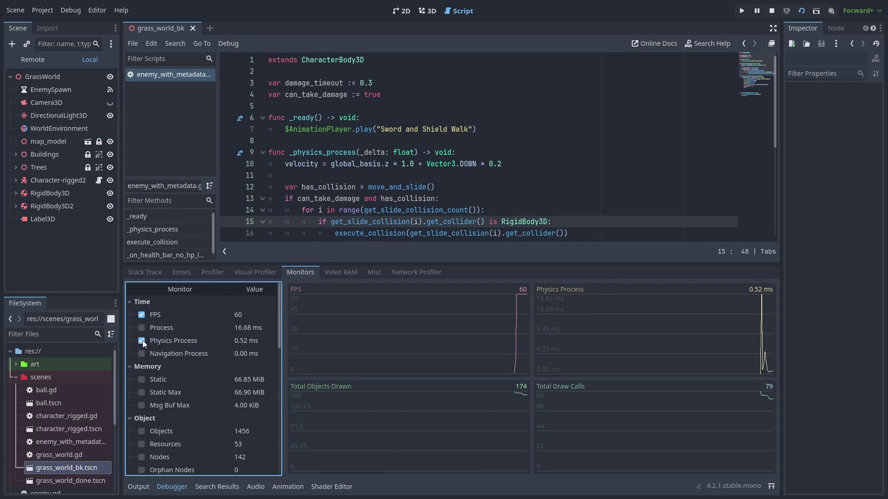
{"action": "left_click", "coordinate": [257, 272]}
{"action": "left_click", "coordinate": [141, 288]}
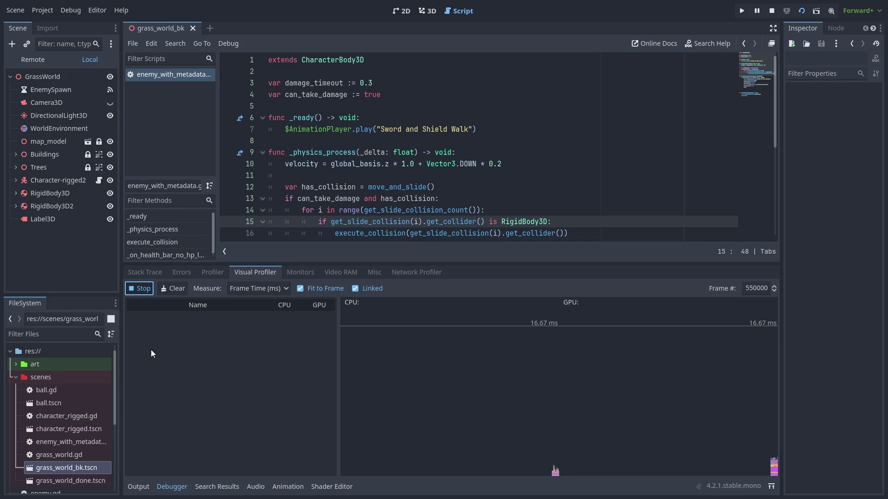
Step: Set Profiler Frame History Size to 360 in Editor Settings, then view the Visual Profiler's render timings
{"action": "key", "text": "ctrl+comma"}
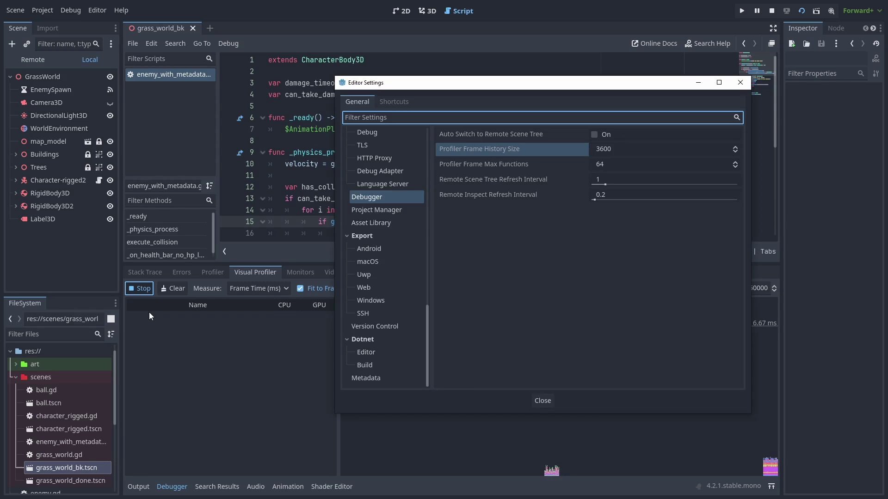
{"action": "left_click", "coordinate": [652, 149]}
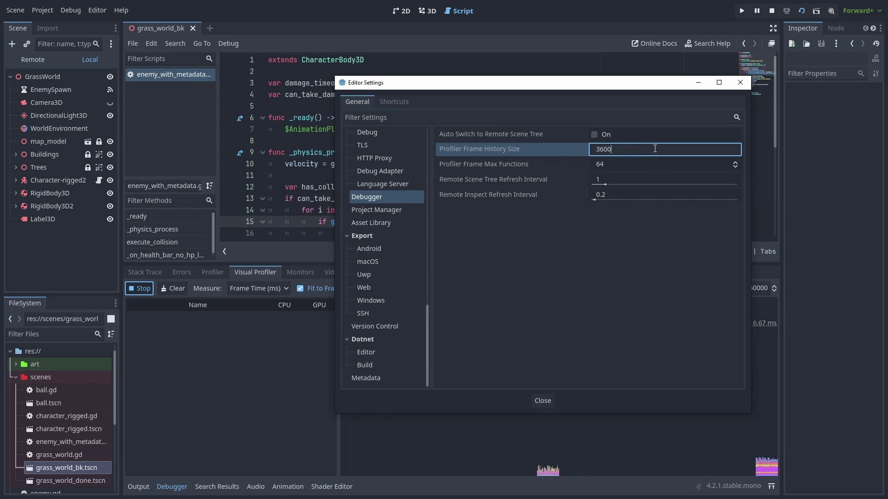
{"action": "key", "text": "BackSpace"}
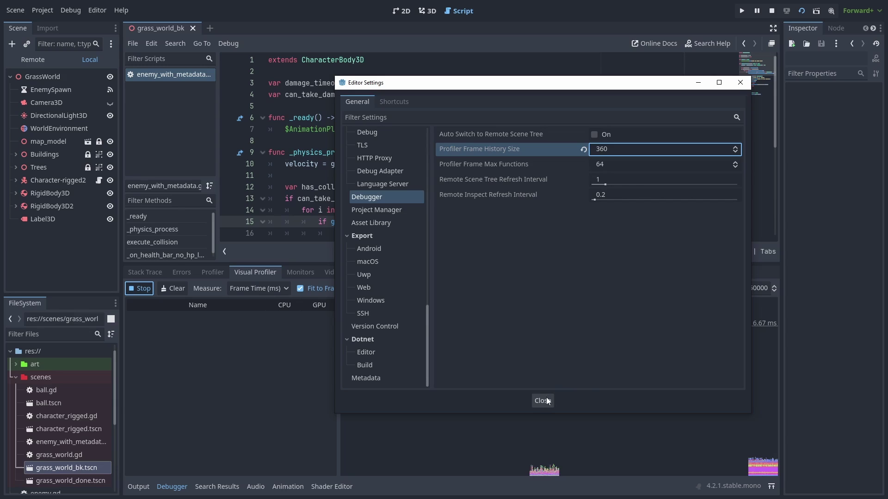
{"action": "left_click", "coordinate": [544, 401]}
{"action": "left_click", "coordinate": [140, 291]}
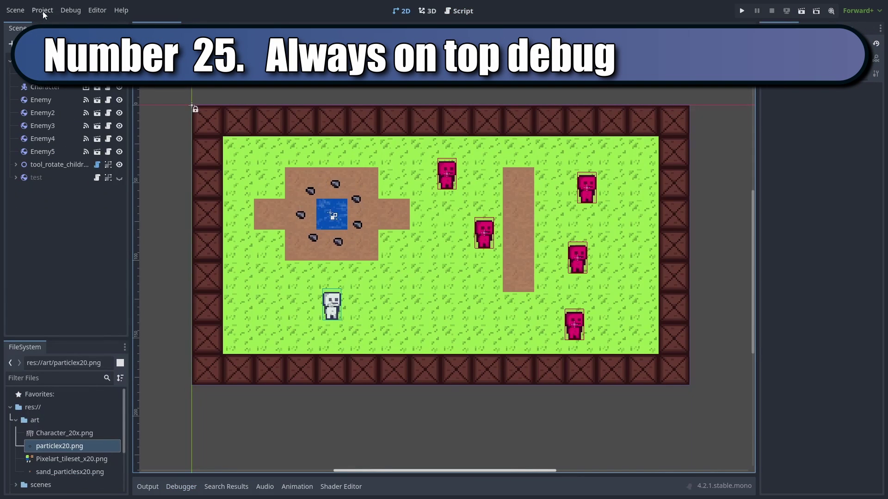
Step: Enable Always on Top for the game window in Project Settings > Display > Window
{"action": "left_click", "coordinate": [42, 10]}
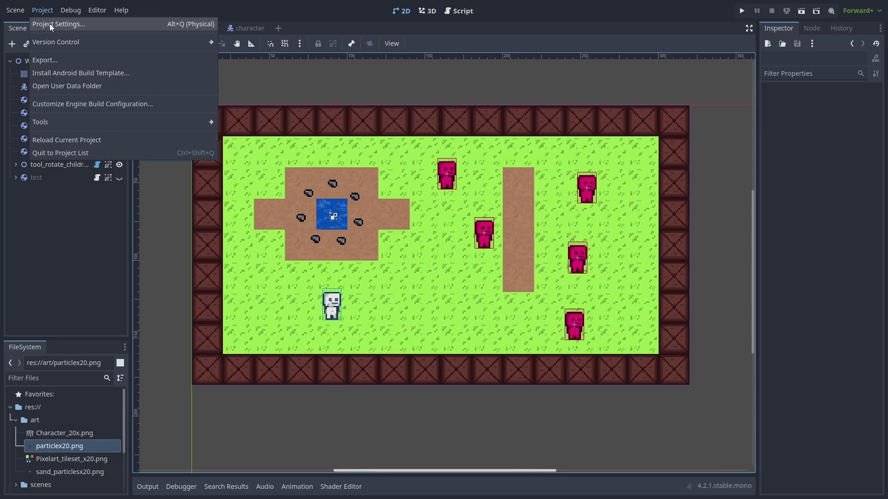
{"action": "left_click", "coordinate": [49, 24]}
{"action": "left_click", "coordinate": [519, 298]}
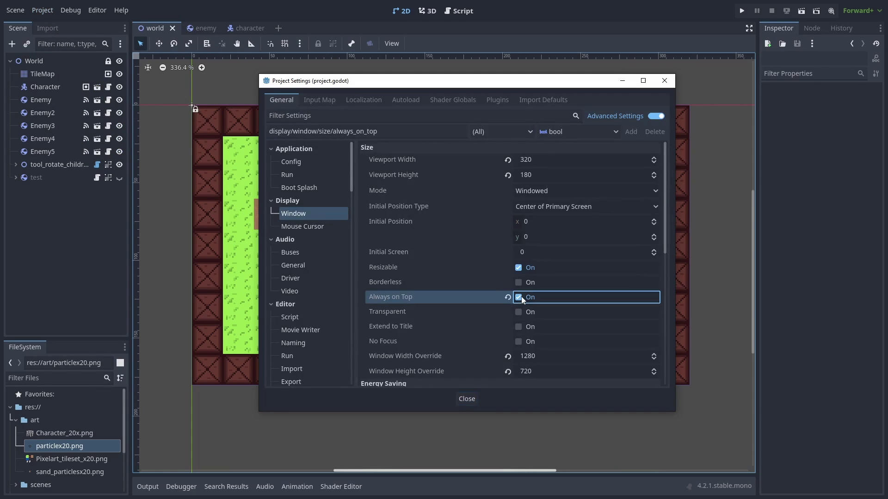
{"action": "left_click", "coordinate": [466, 402]}
Step: Run the game and set the live Character's position to 180, 50 from the Remote scene tree
{"action": "key", "text": "F5"}
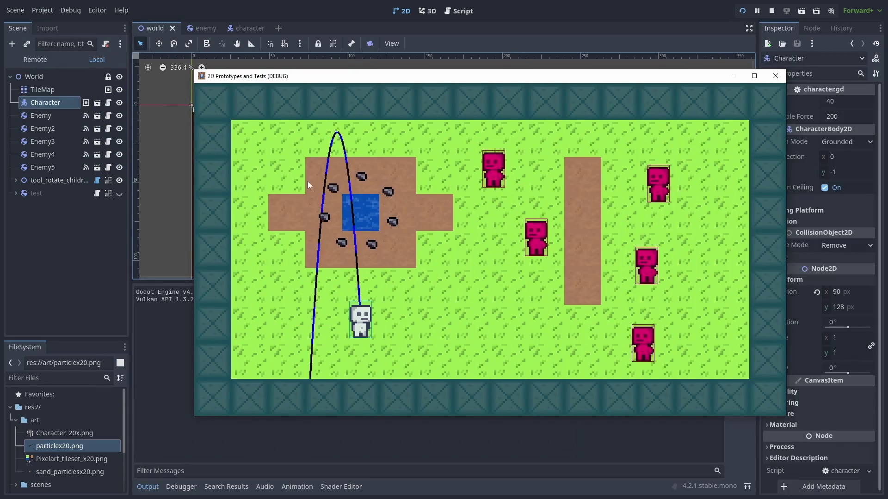
{"action": "left_click", "coordinate": [36, 59]}
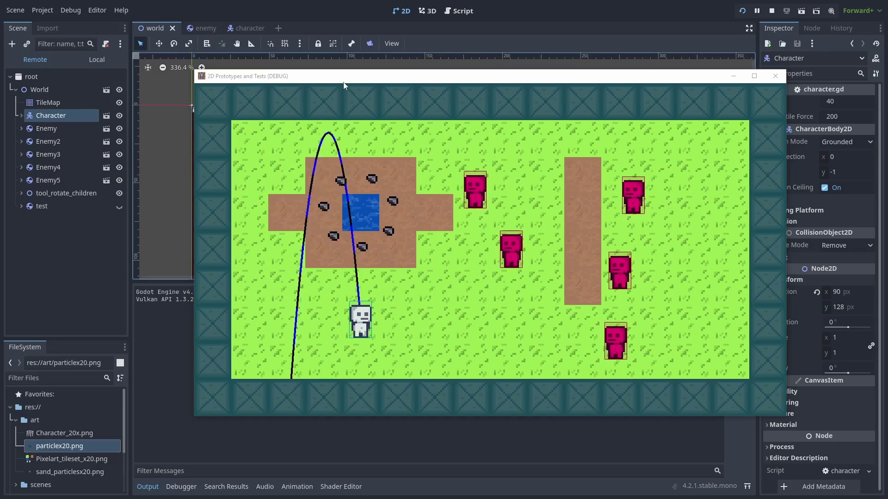
{"action": "left_click_drag", "start_coordinate": [356, 78], "coordinate": [345, 72]}
{"action": "left_click_drag", "start_coordinate": [345, 71], "coordinate": [292, 46]}
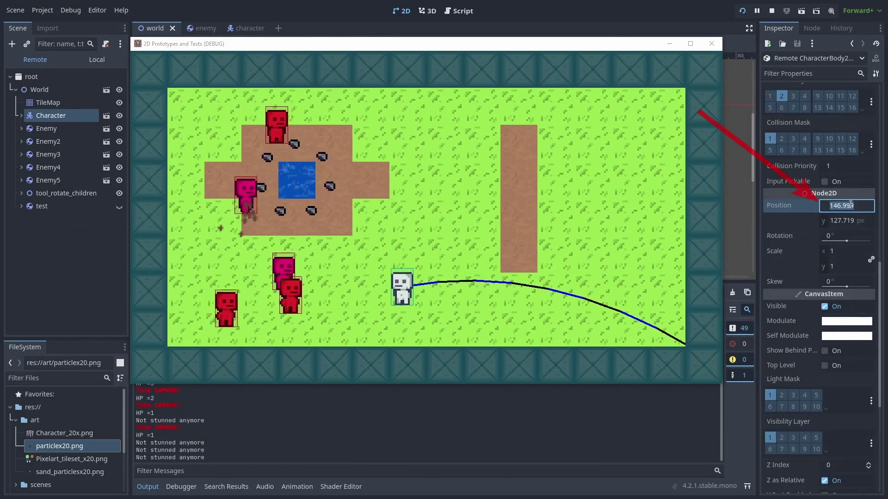
{"action": "type", "text": "180"}
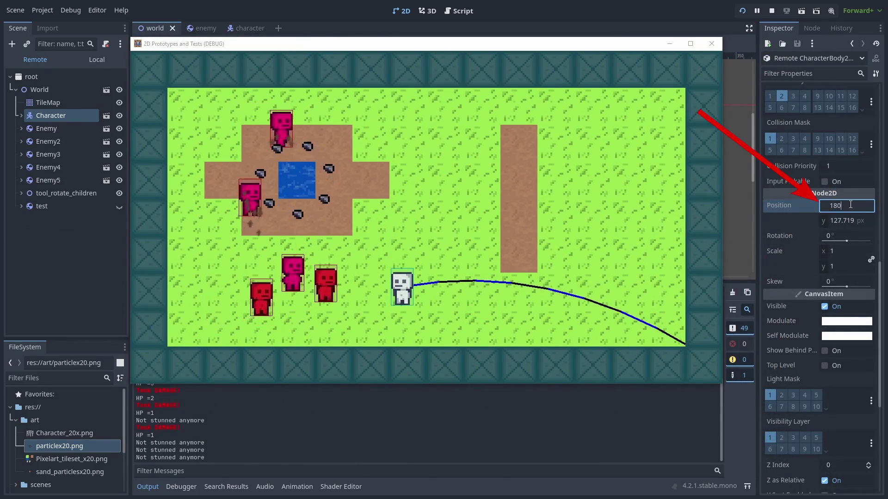
{"action": "key", "text": "Return"}
{"action": "left_click", "coordinate": [851, 221]}
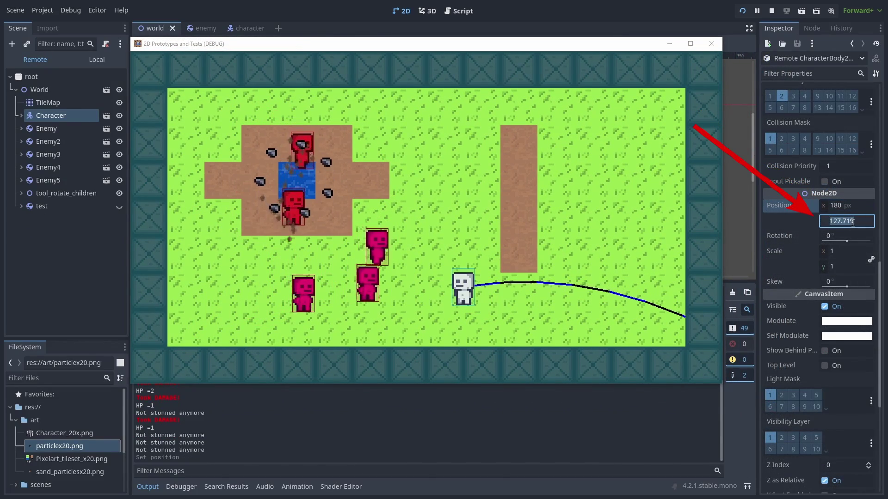
{"action": "type", "text": "50"}
{"action": "key", "text": "Return"}
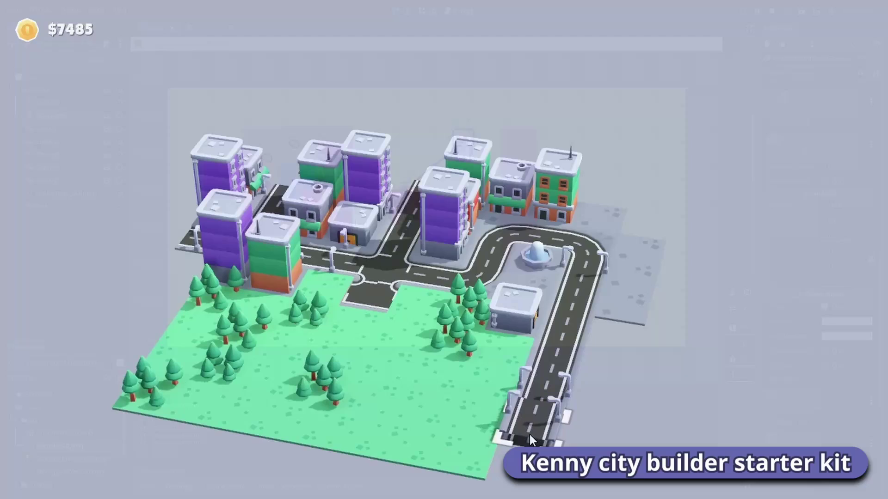
Step: Place three road pieces, including curves at both ends, then switch placement to a red building
{"action": "left_click", "coordinate": [542, 434]}
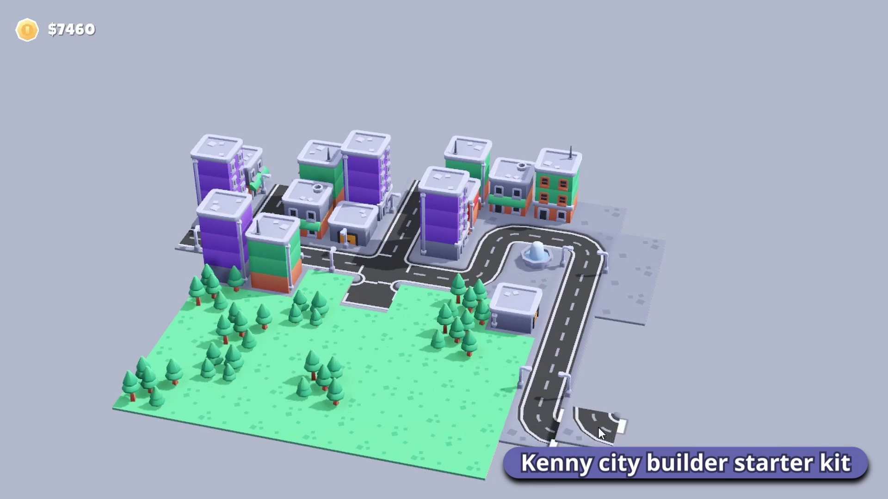
{"action": "left_click", "coordinate": [599, 428]}
{"action": "middle_click_drag", "start_coordinate": [647, 366], "coordinate": [822, 357]}
{"action": "left_click", "coordinate": [725, 303]}
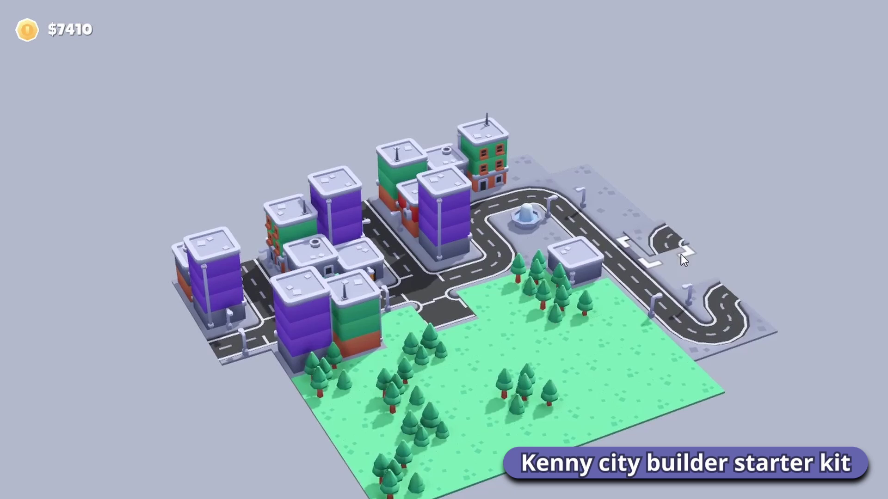
{"action": "key", "text": "e"}
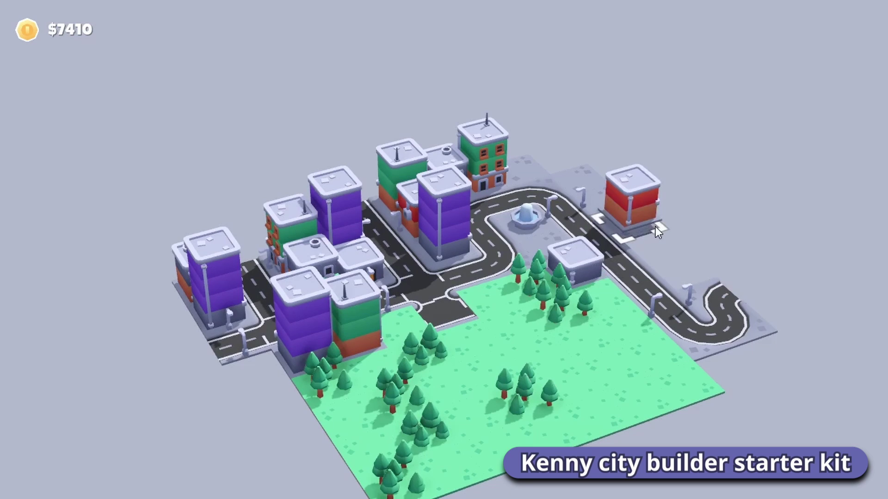